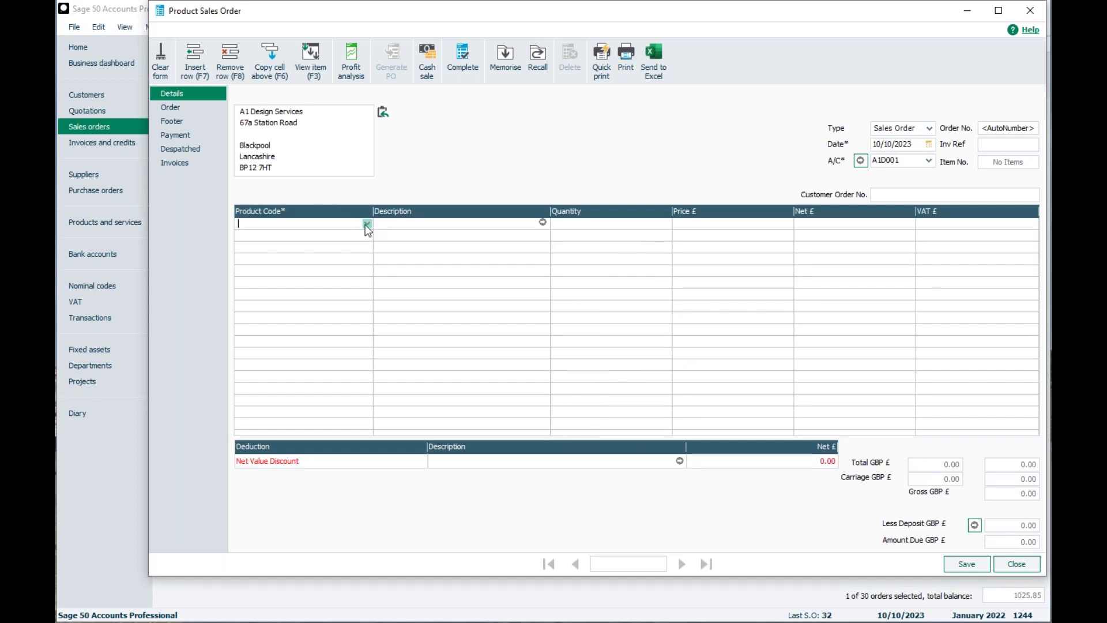
Add the BOARD001 whiteboard as the first order line at quantity 1
click(366, 224)
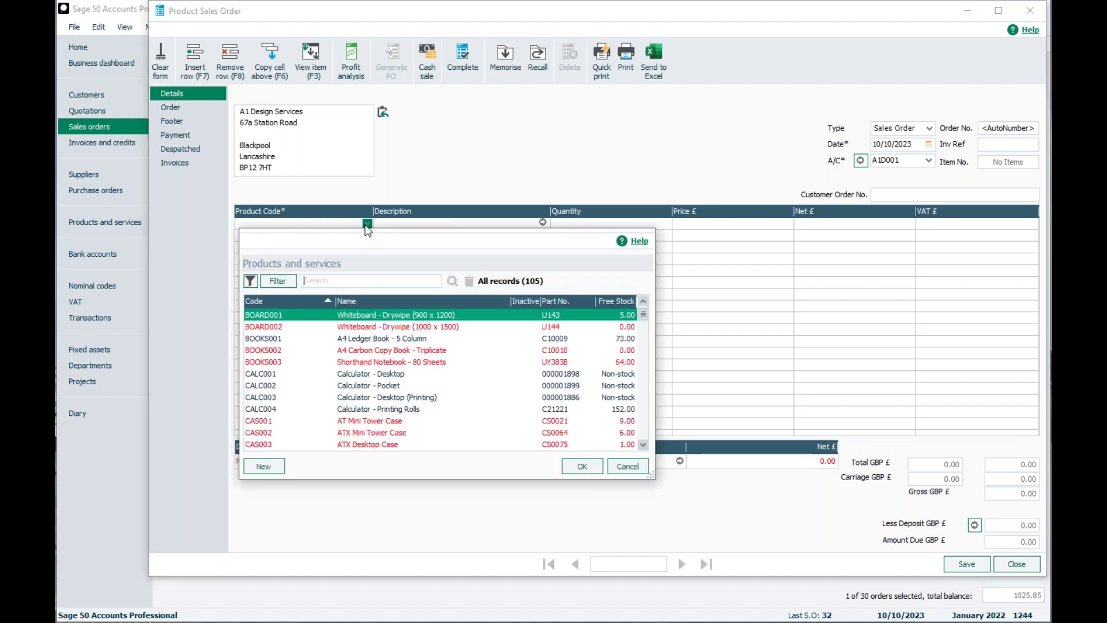
click(358, 327)
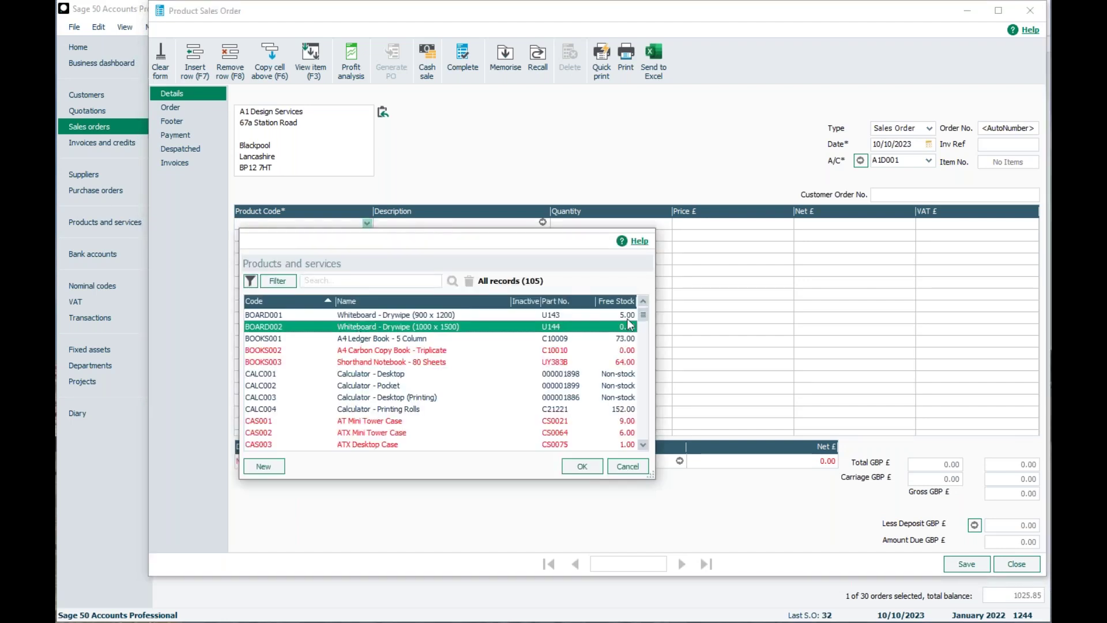
click(421, 314)
click(582, 465)
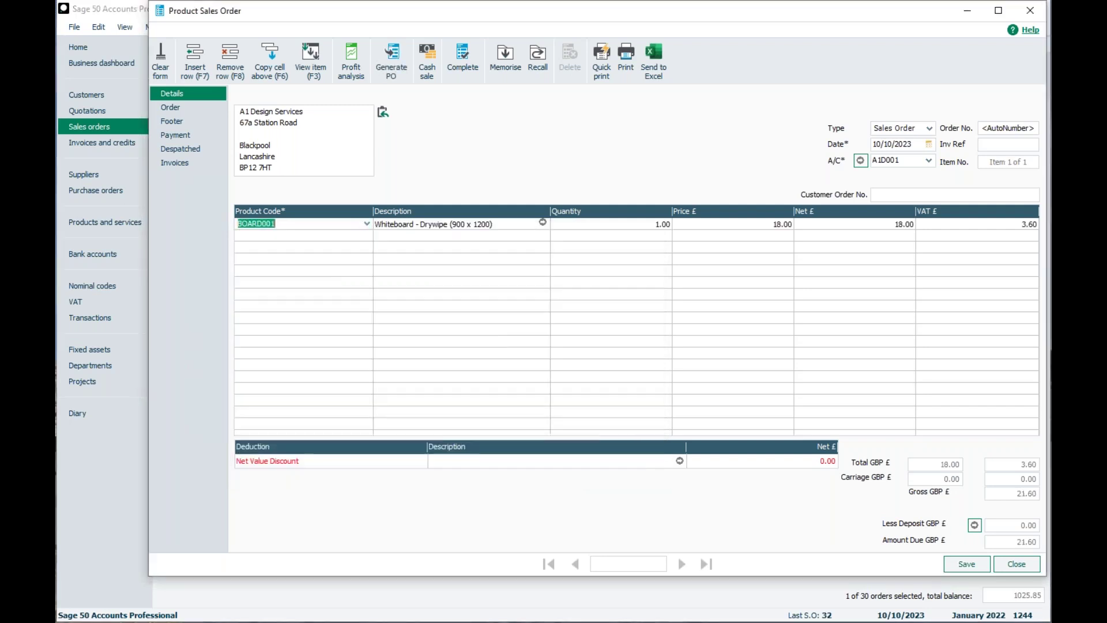
Add ENV001 plain white envelopes as the second line at quantity 1
click(364, 238)
click(366, 235)
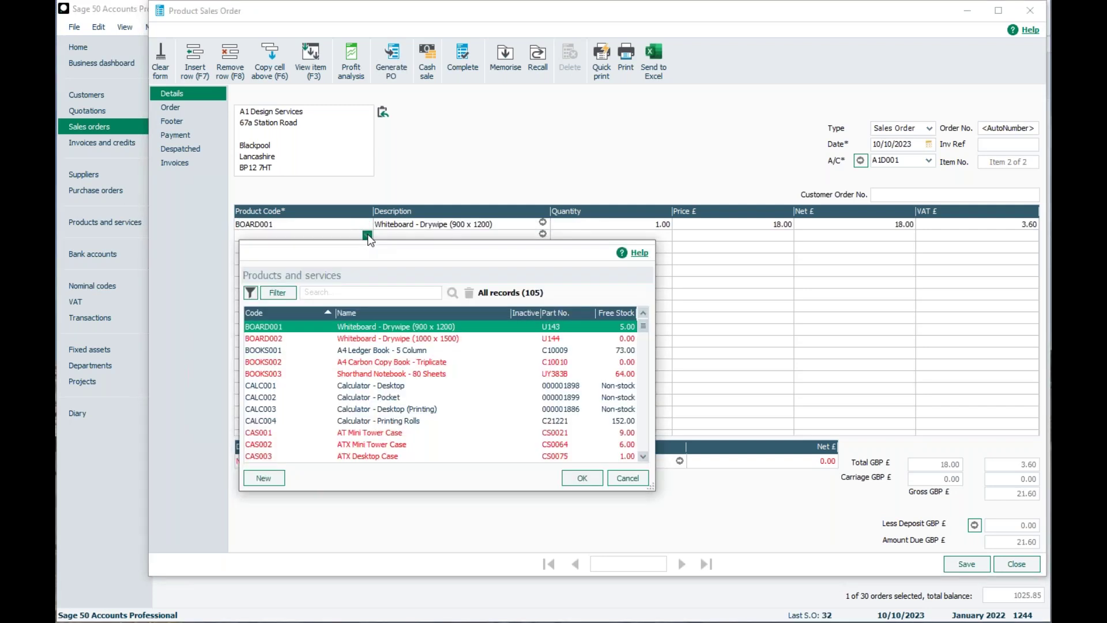
drag(642, 328, 643, 353)
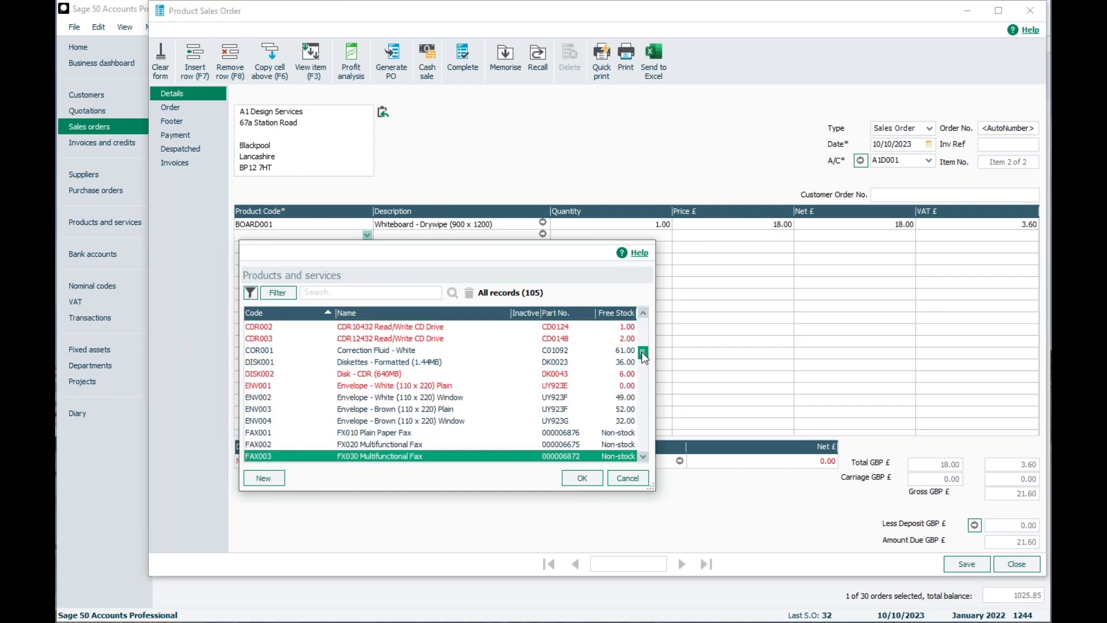
click(396, 387)
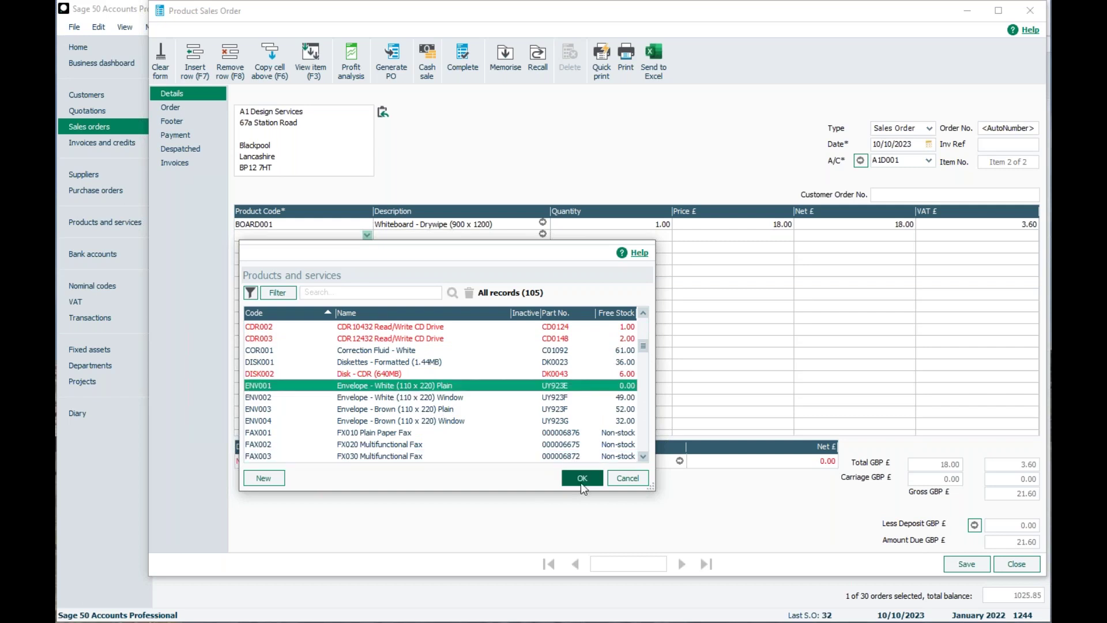
click(581, 477)
click(372, 247)
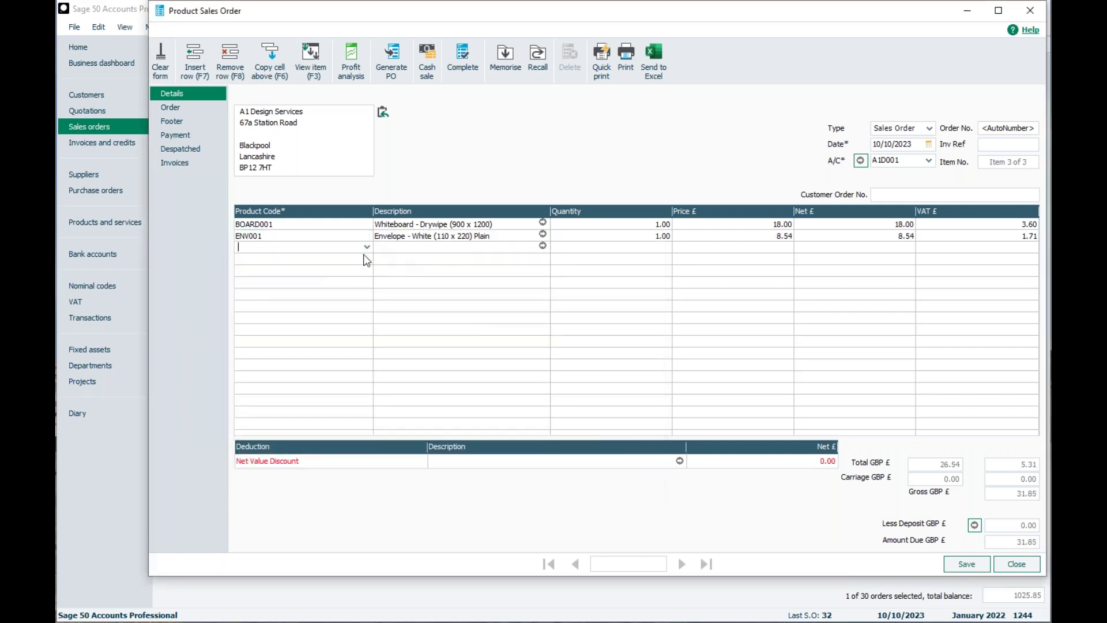
Add FLIP002 recycled flip chart pad as the third line, then generate purchase orders
text(fl)
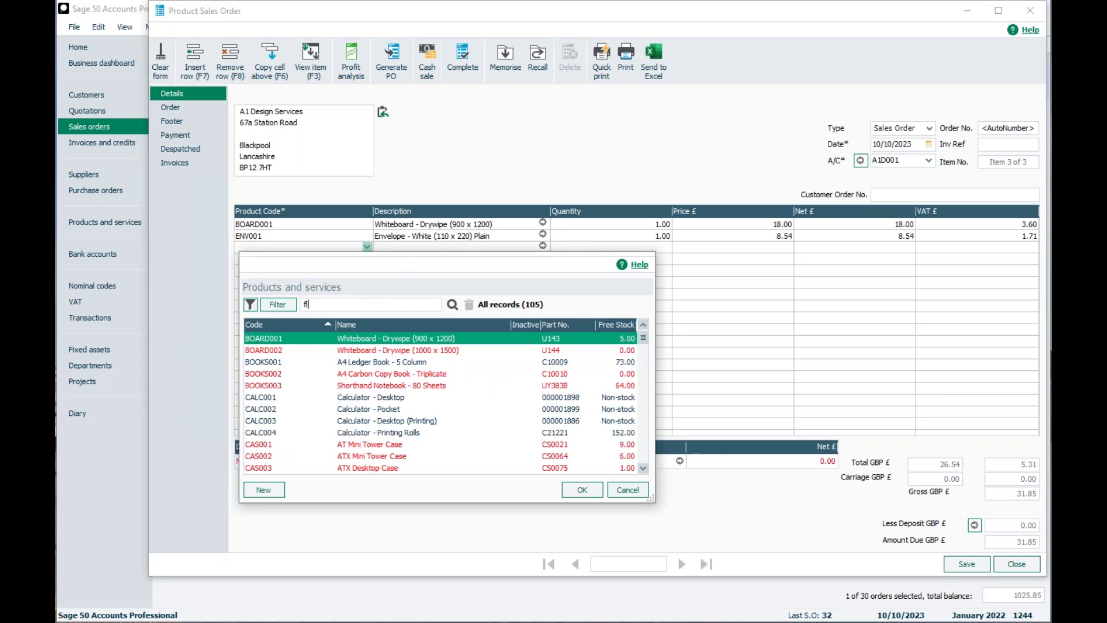
text(ipcha)
key(BackSpace)
key(BackSpace)
key(BackSpace)
key(BackSpace)
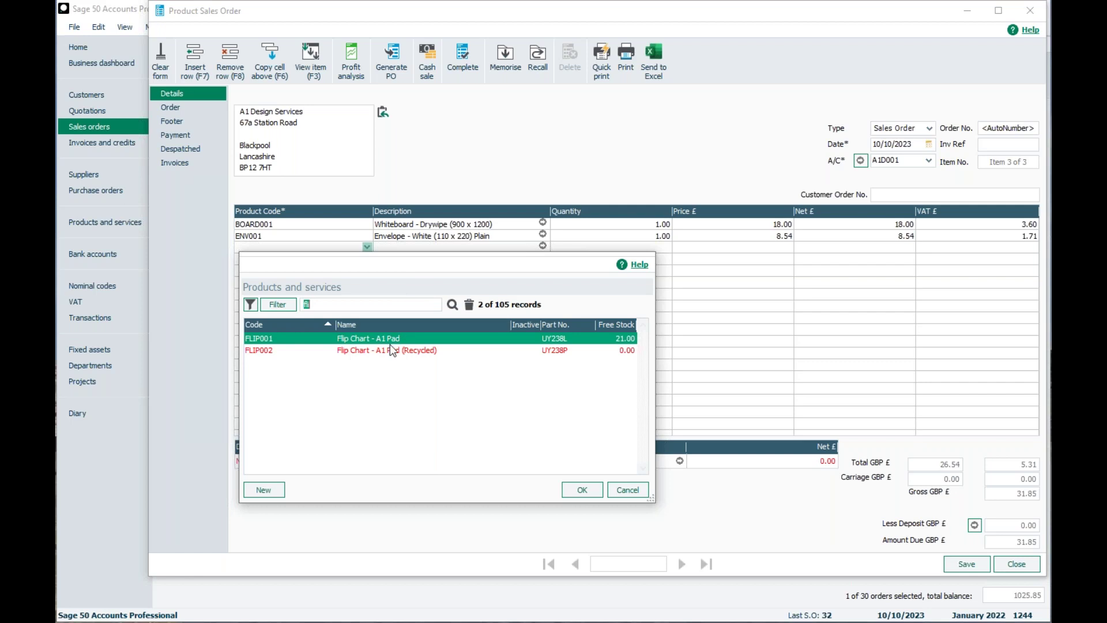
click(406, 349)
click(577, 489)
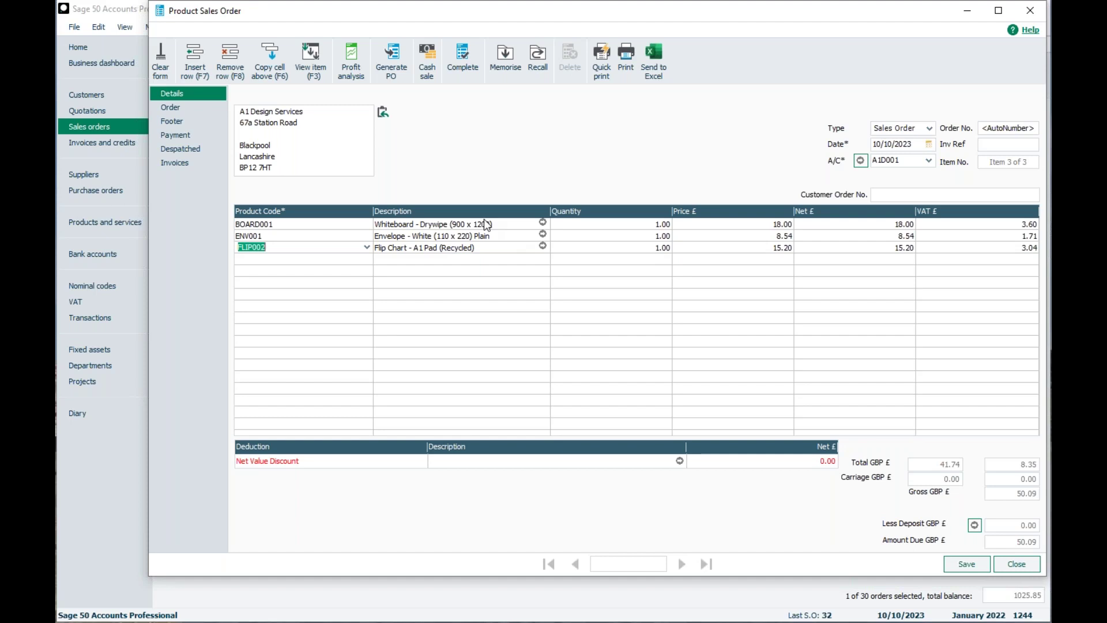
click(402, 61)
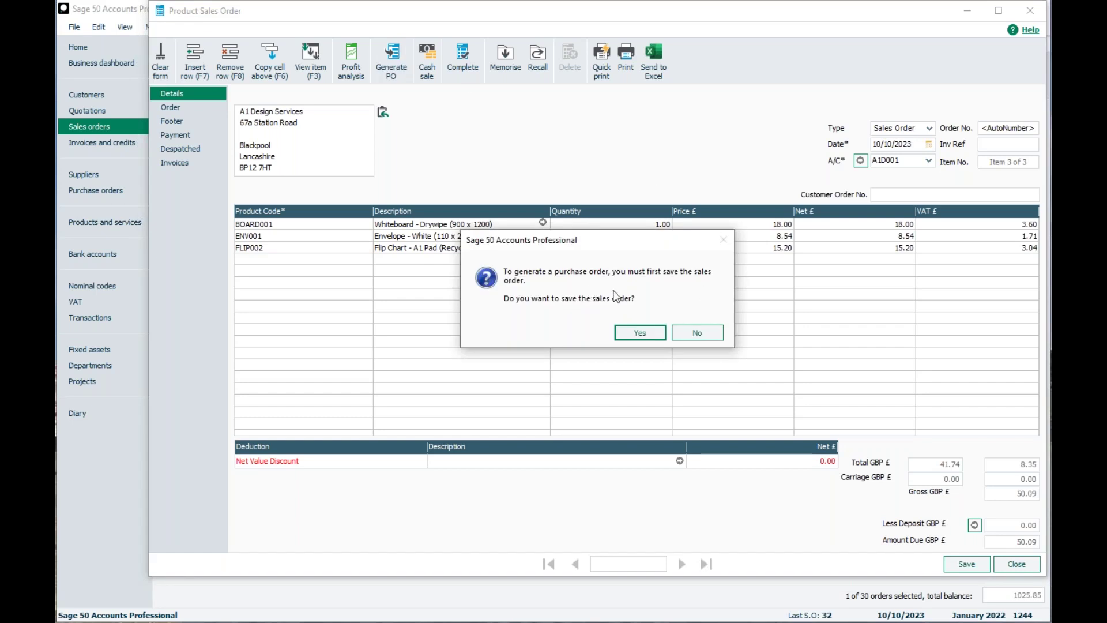
Save sales order 33, accept the date warning, and exclude BOARD001 from the purchase orders
click(630, 336)
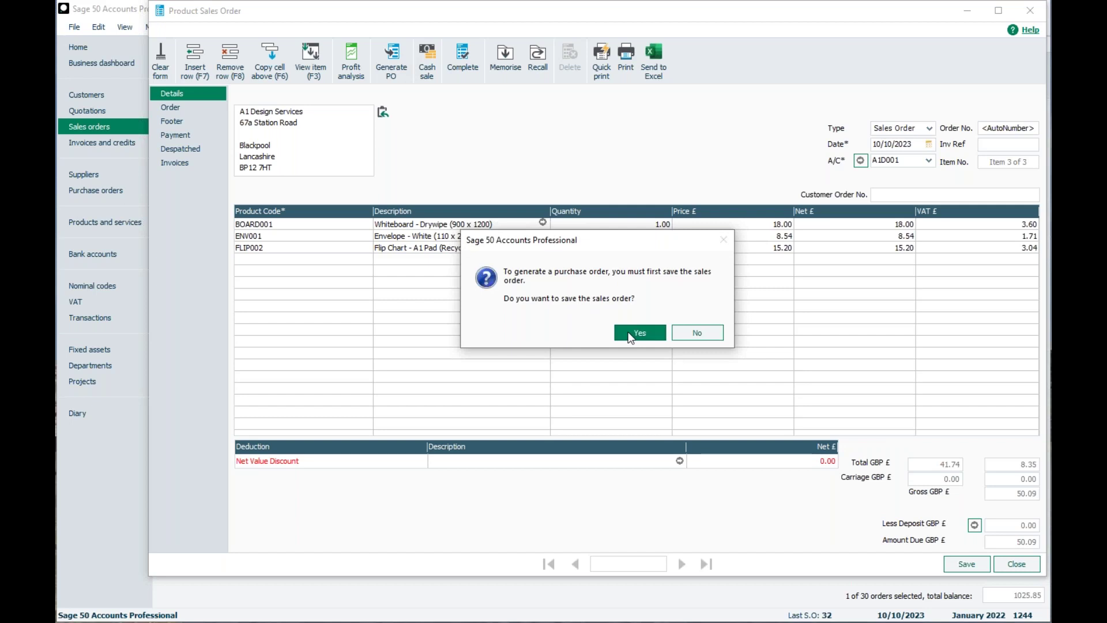
click(540, 313)
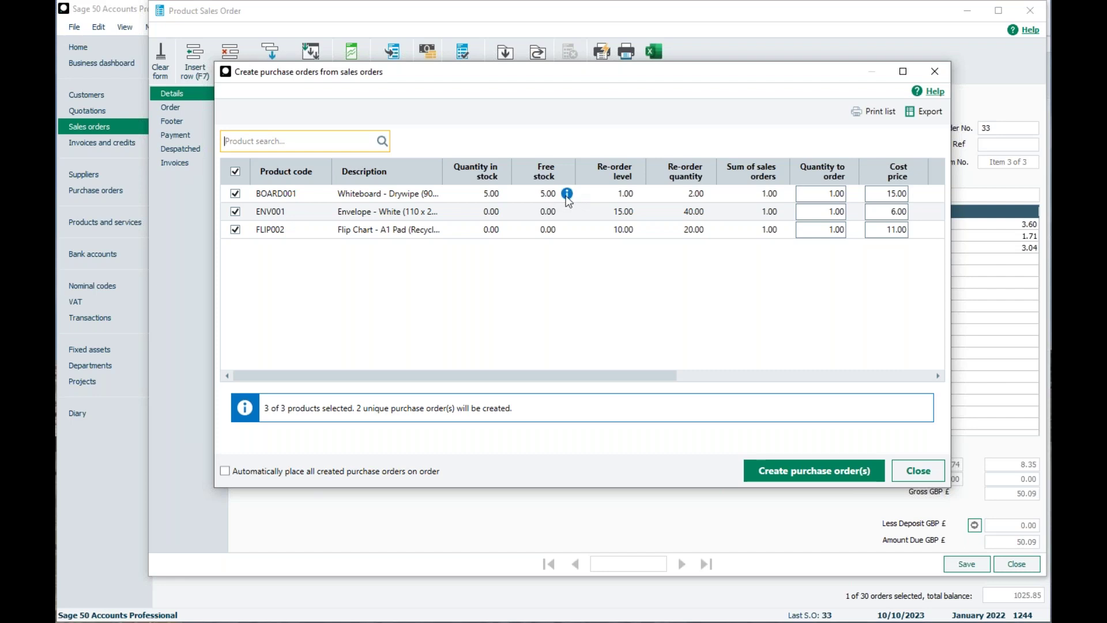
mouse_move(568, 198)
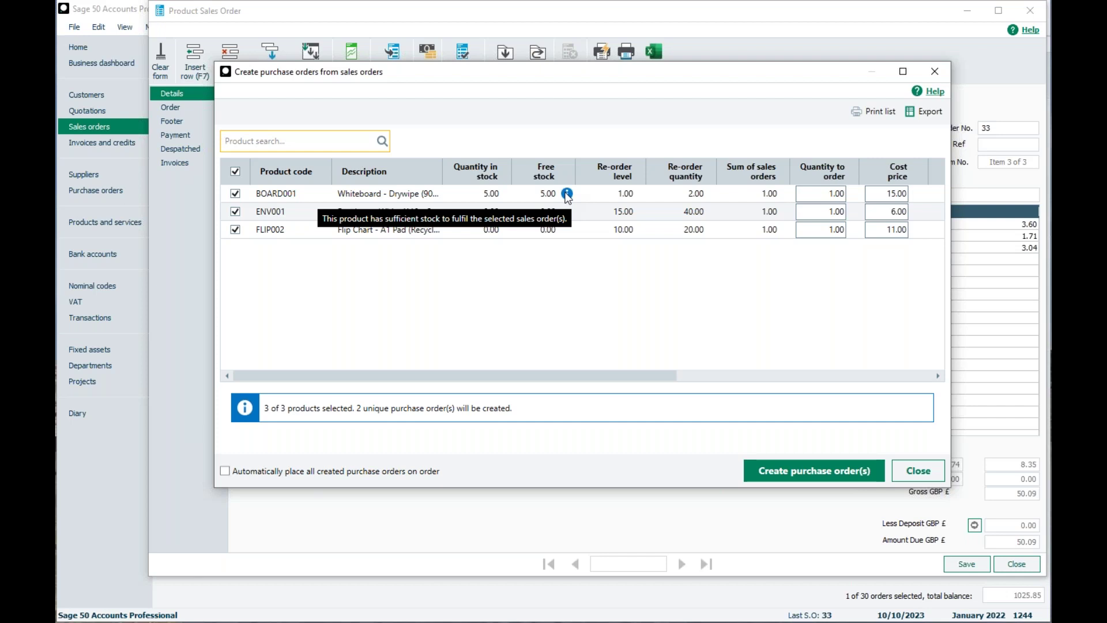
click(234, 192)
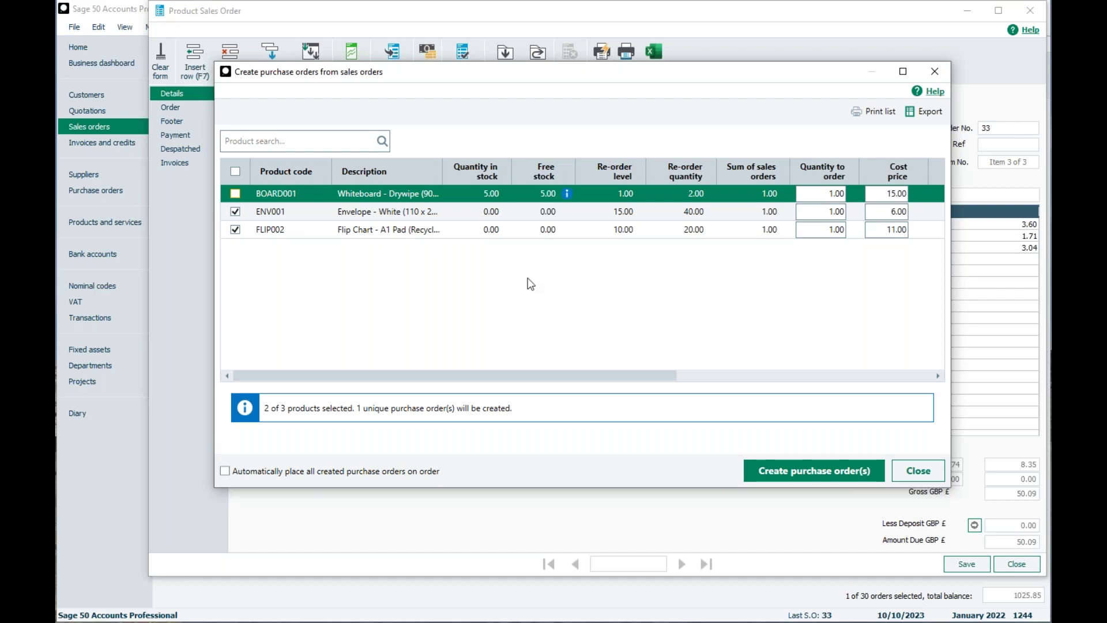
Check the quantity to order for the whiteboard, envelopes and flip chart lines
drag(544, 377, 730, 398)
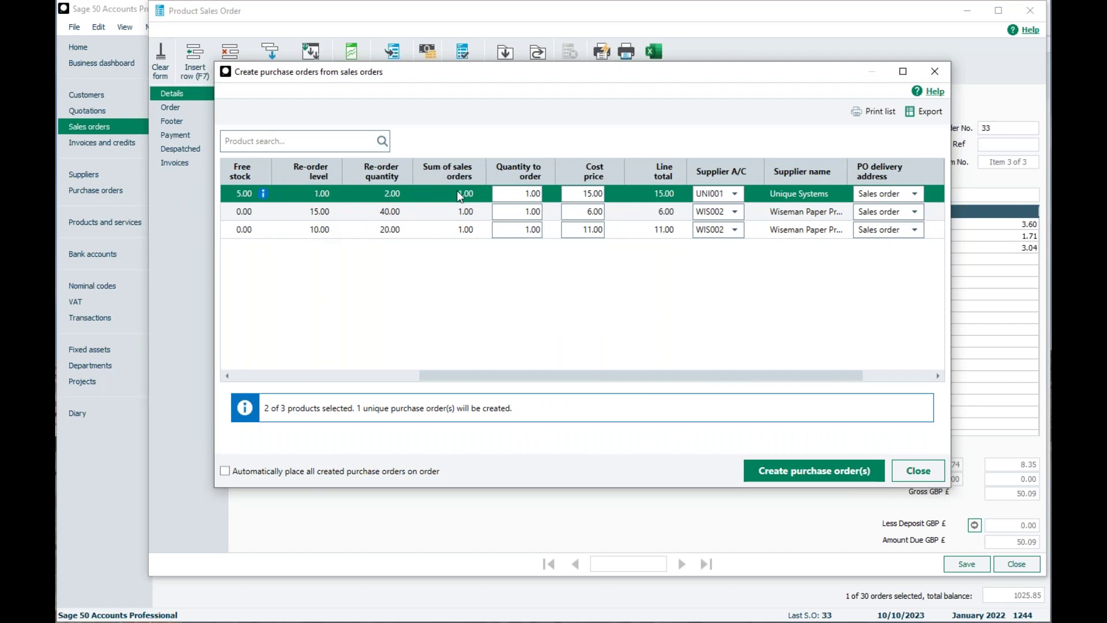
click(532, 196)
click(521, 214)
click(521, 229)
click(521, 212)
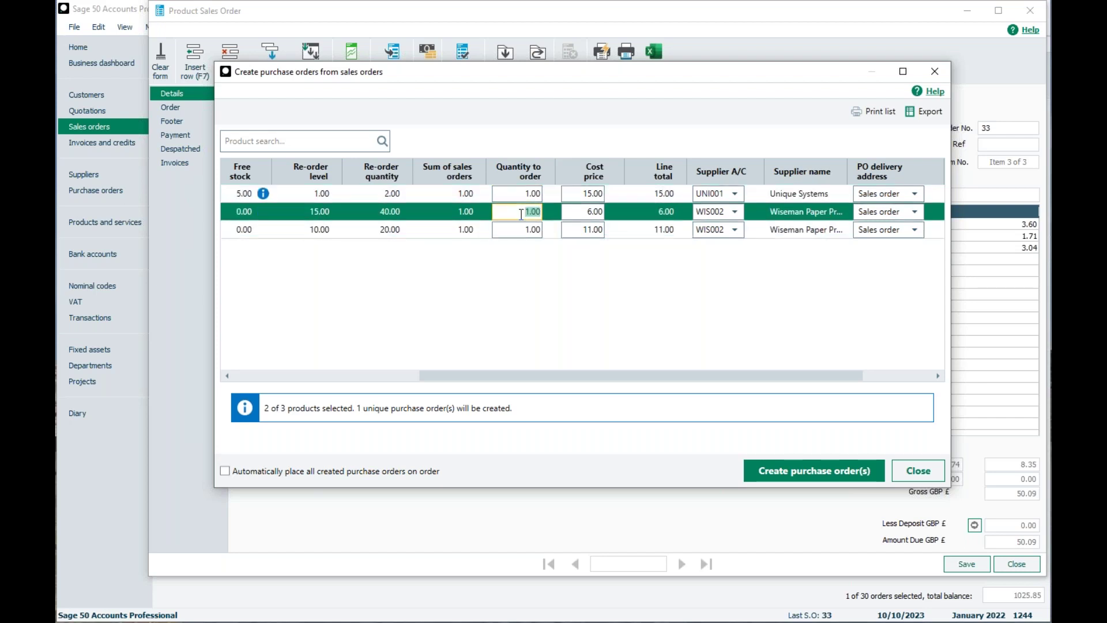
click(522, 193)
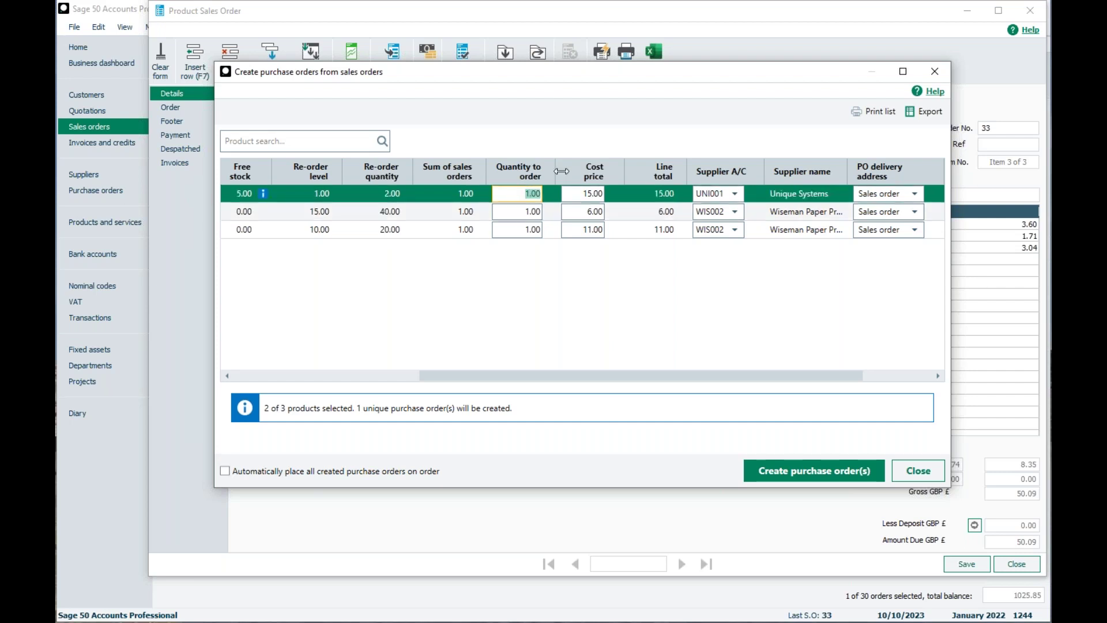
key(Left)
text(5)
click(536, 211)
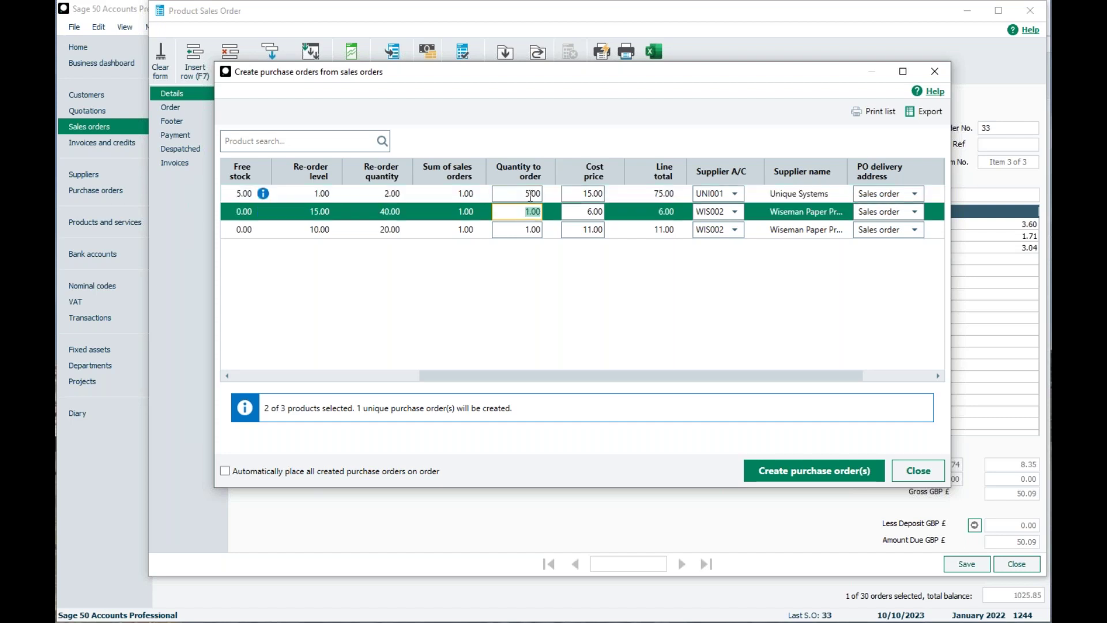
key(Up)
text(1)
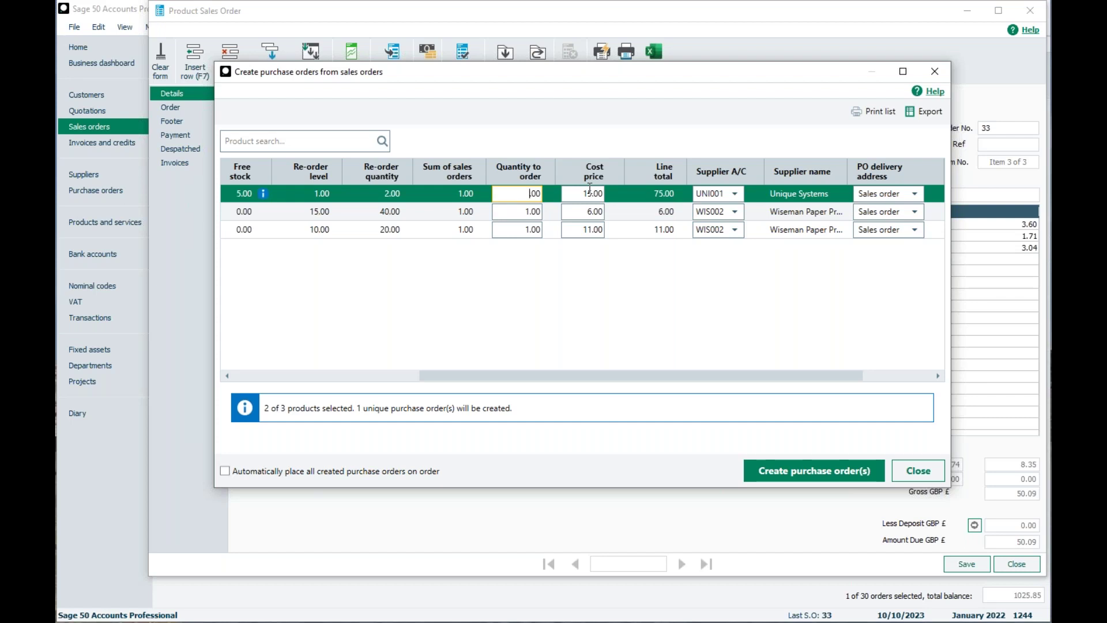
click(535, 232)
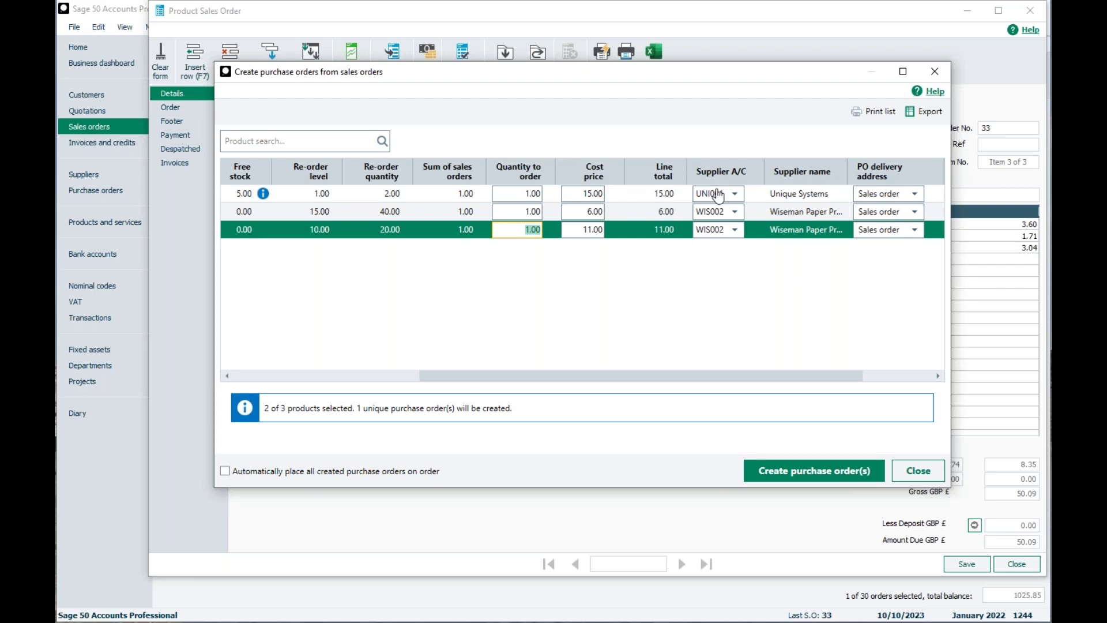
click(736, 195)
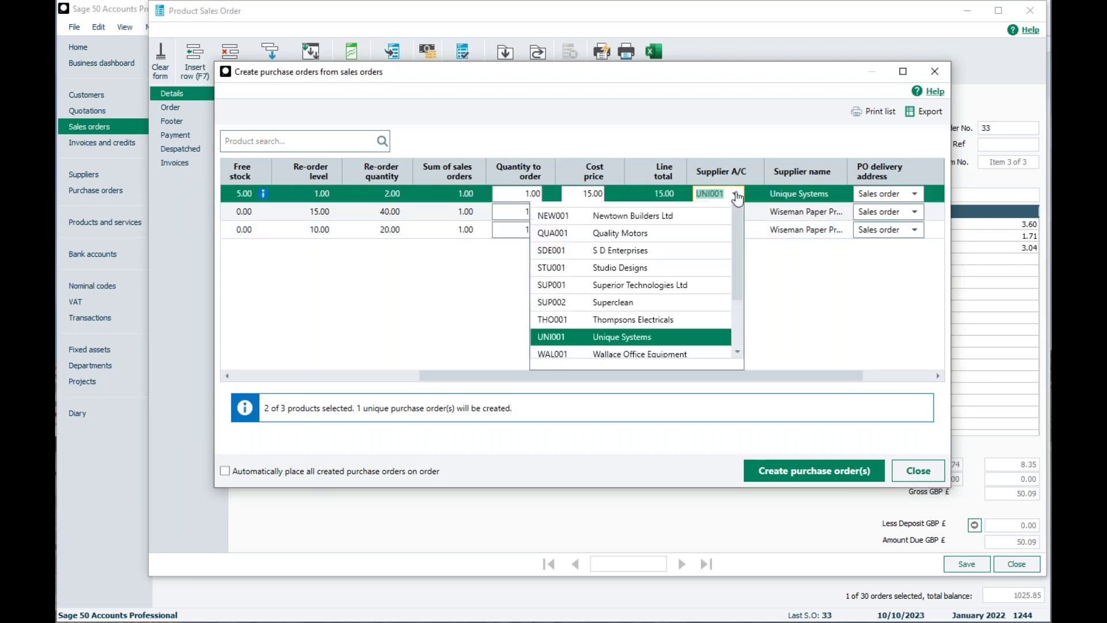
click(735, 194)
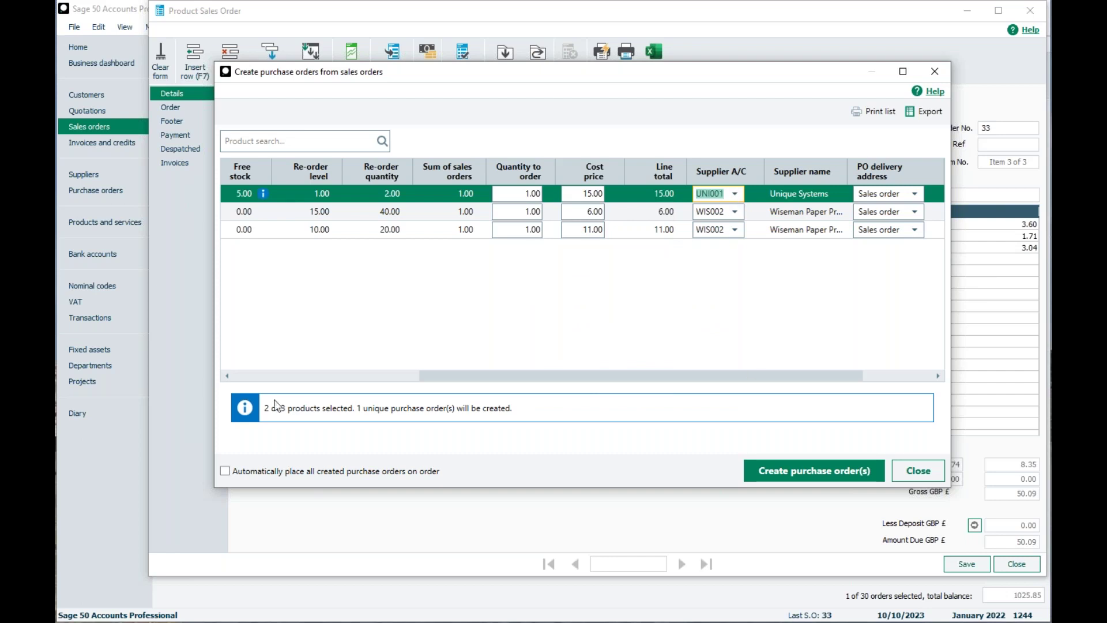
drag(451, 376, 525, 374)
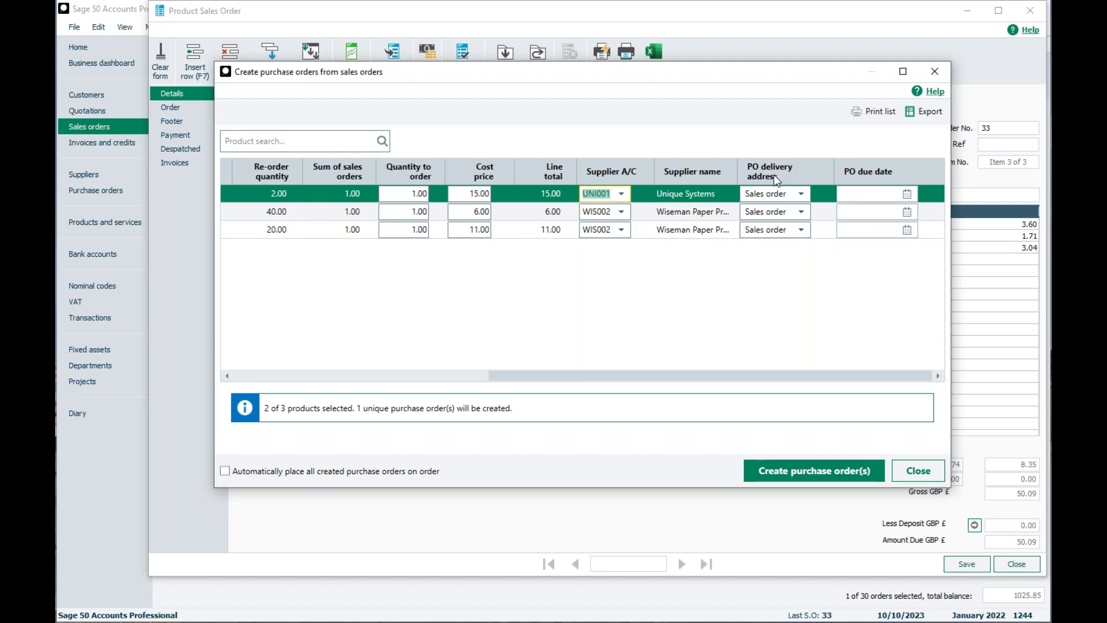
Keep the Sales order delivery address and set the Unique Systems line's PO due date to 10/10/2023
click(801, 194)
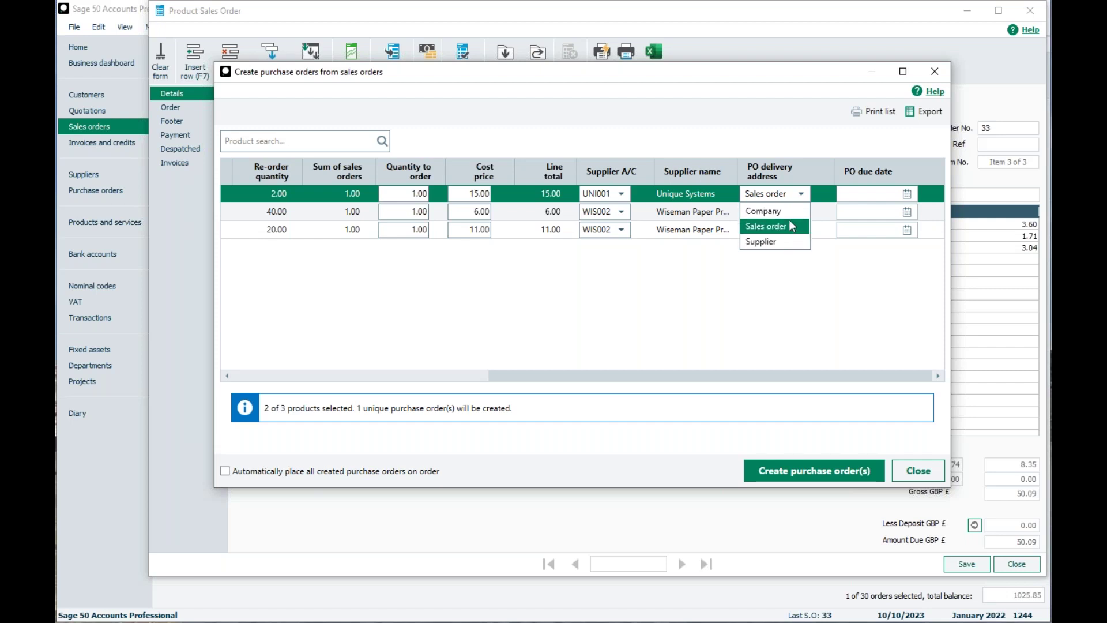
click(782, 280)
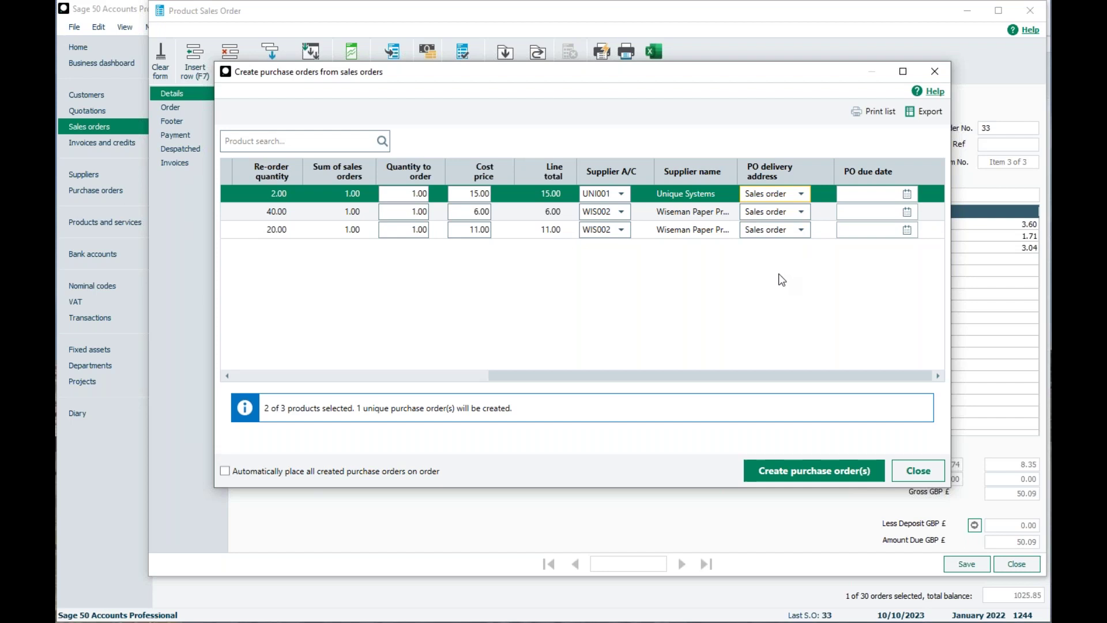
click(906, 195)
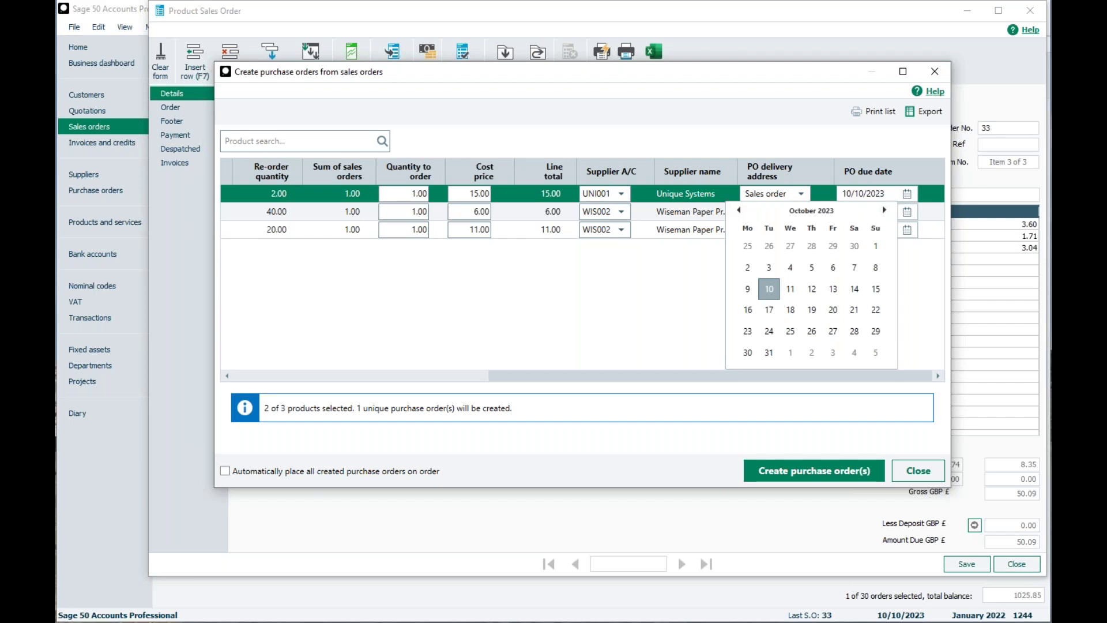
key(Return)
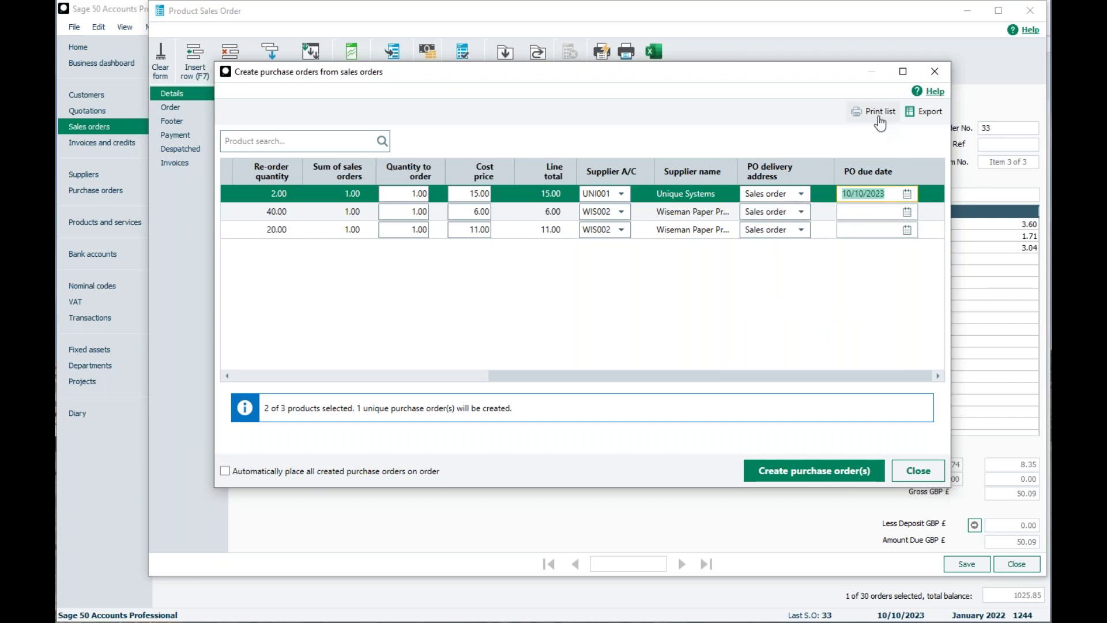
click(926, 113)
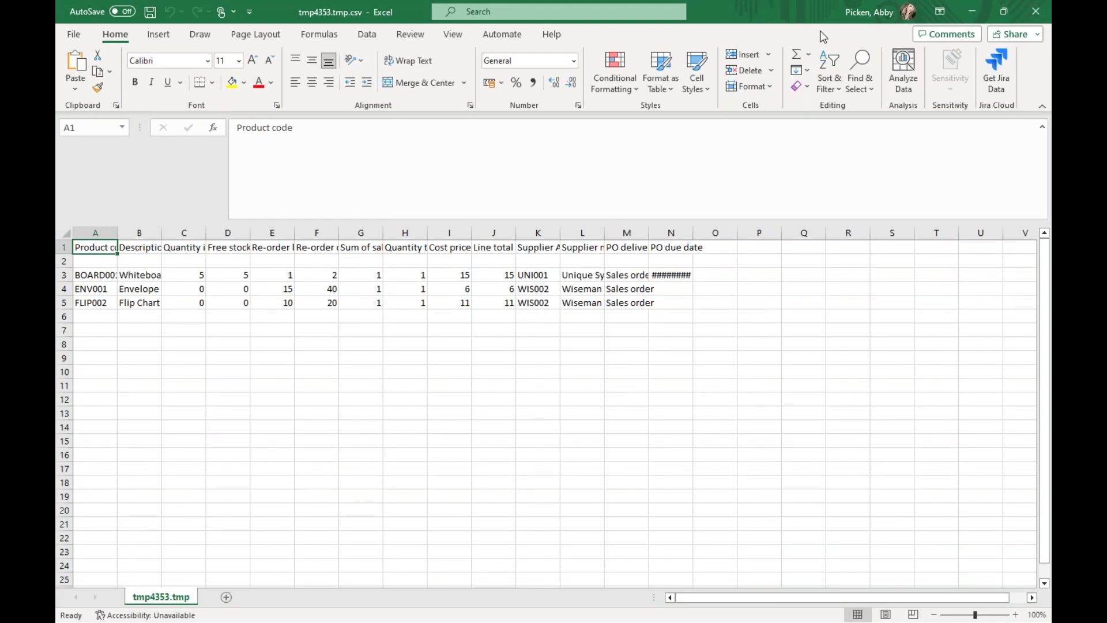
click(1035, 12)
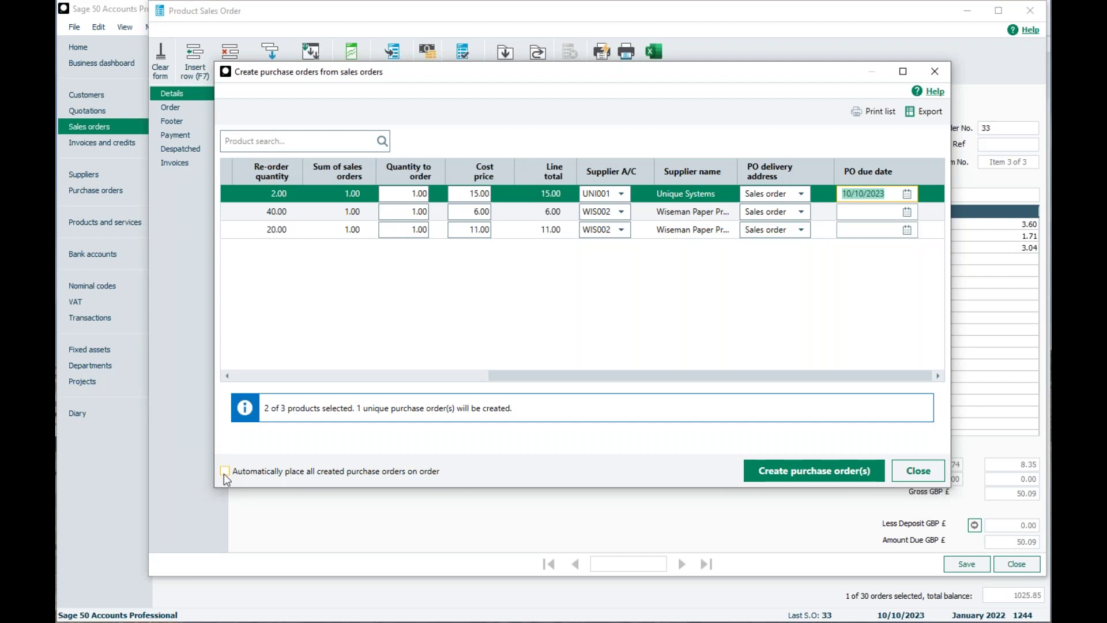
Turn off automatic placing on order and create the Wiseman Paper purchase order
key(Escape)
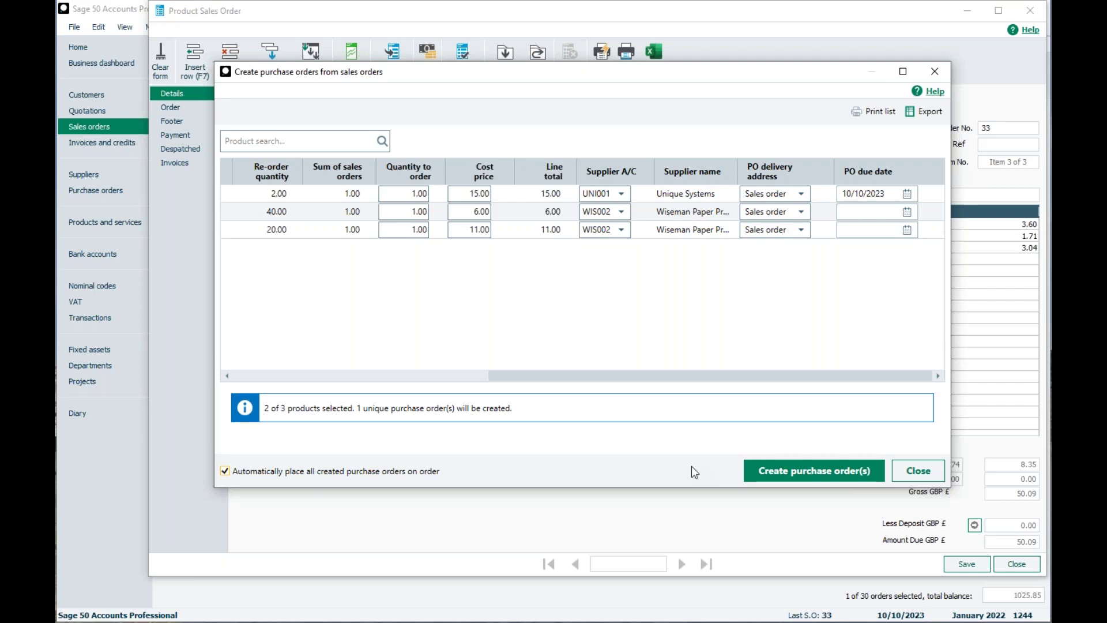
click(327, 472)
click(778, 472)
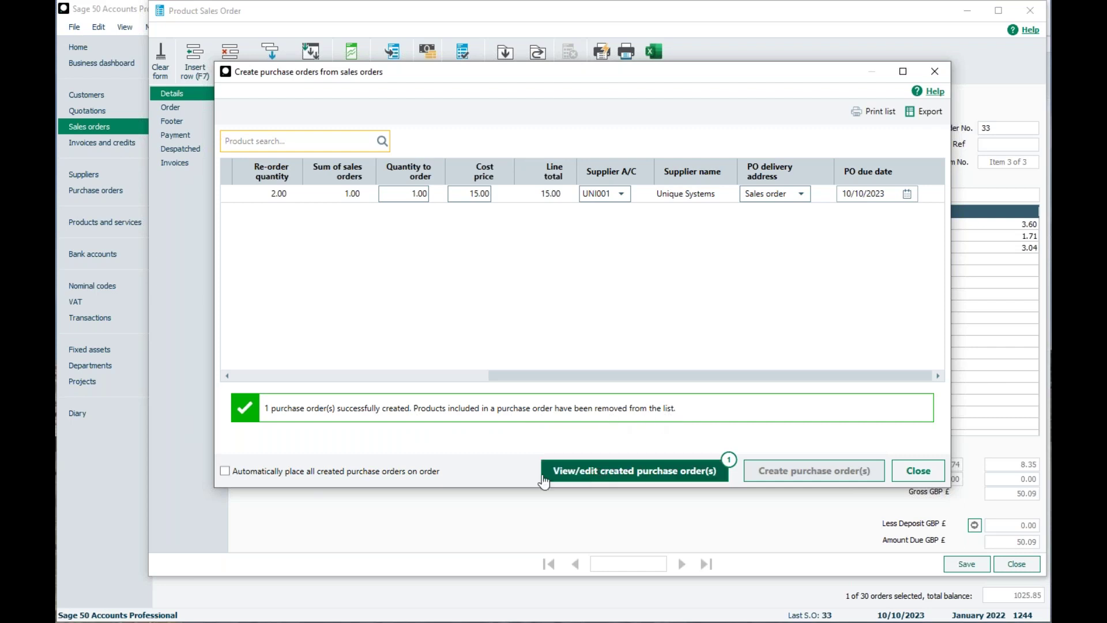
drag(497, 372, 231, 374)
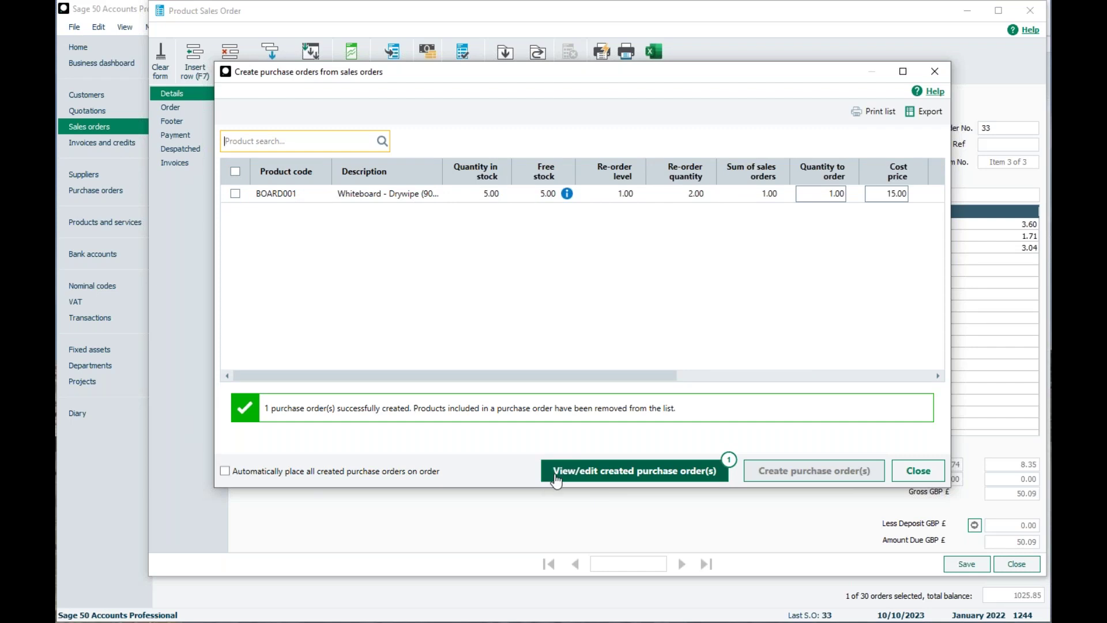
Open purchase order 50 and save it to order later
click(643, 479)
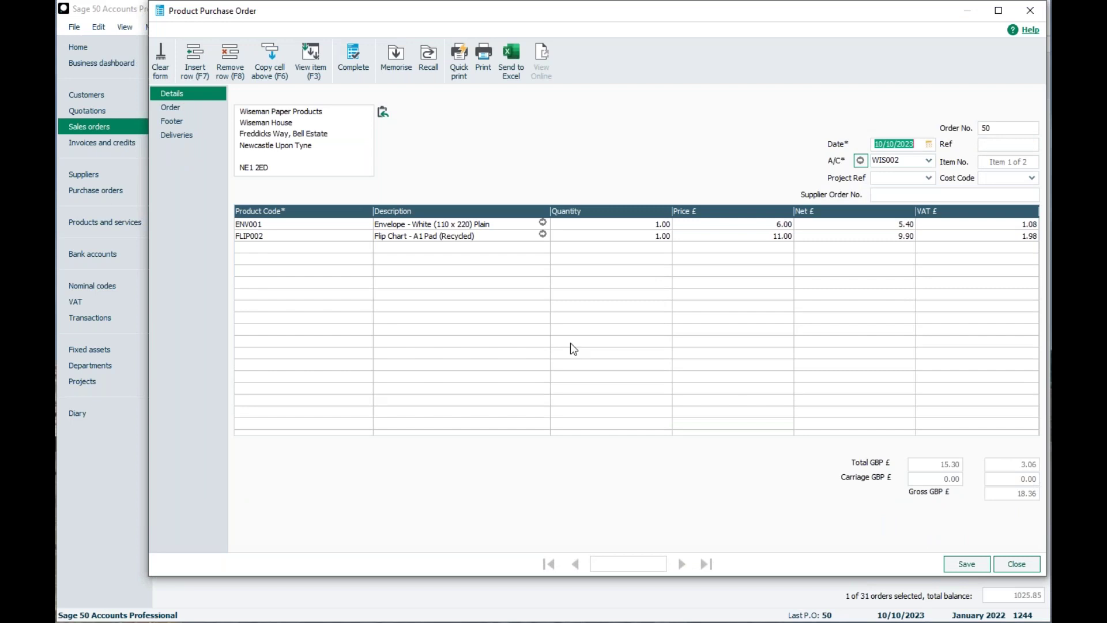
drag(607, 18, 564, 21)
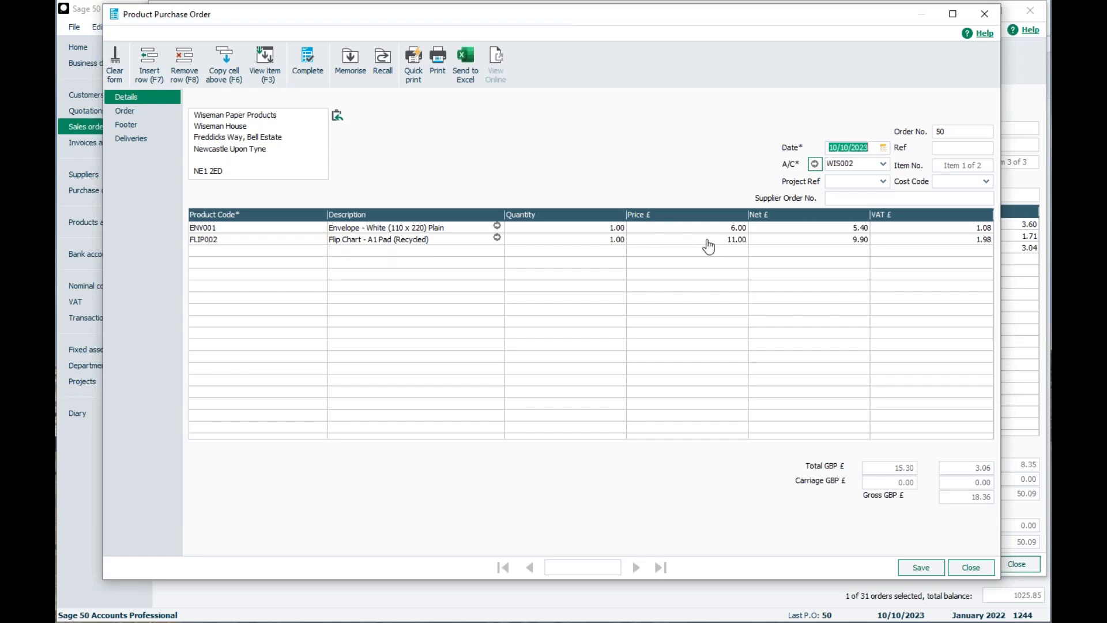
click(919, 567)
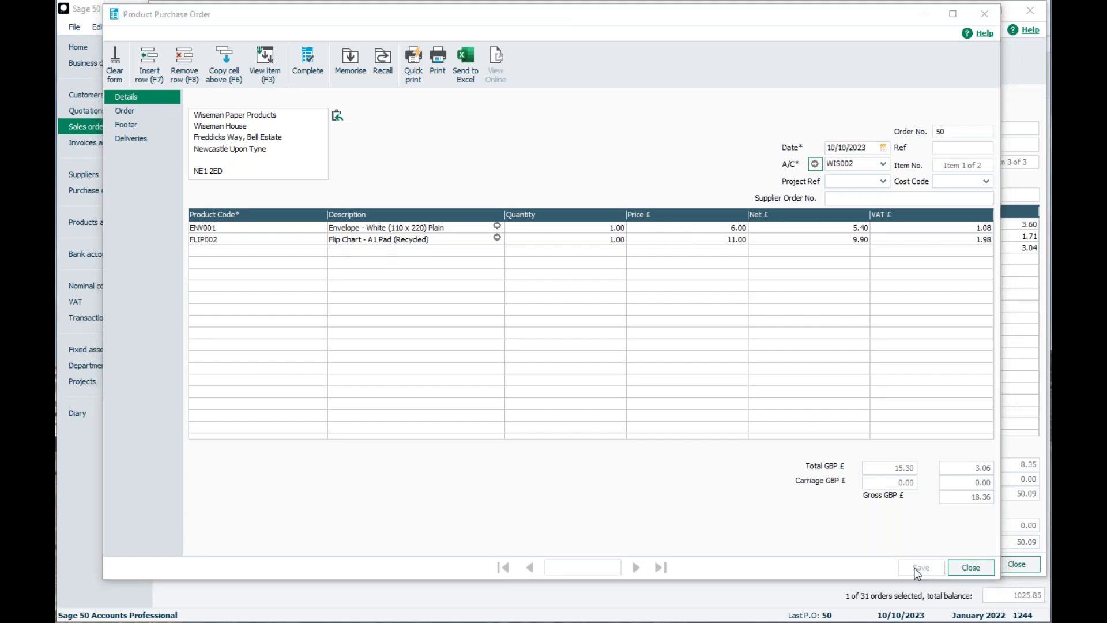
click(509, 316)
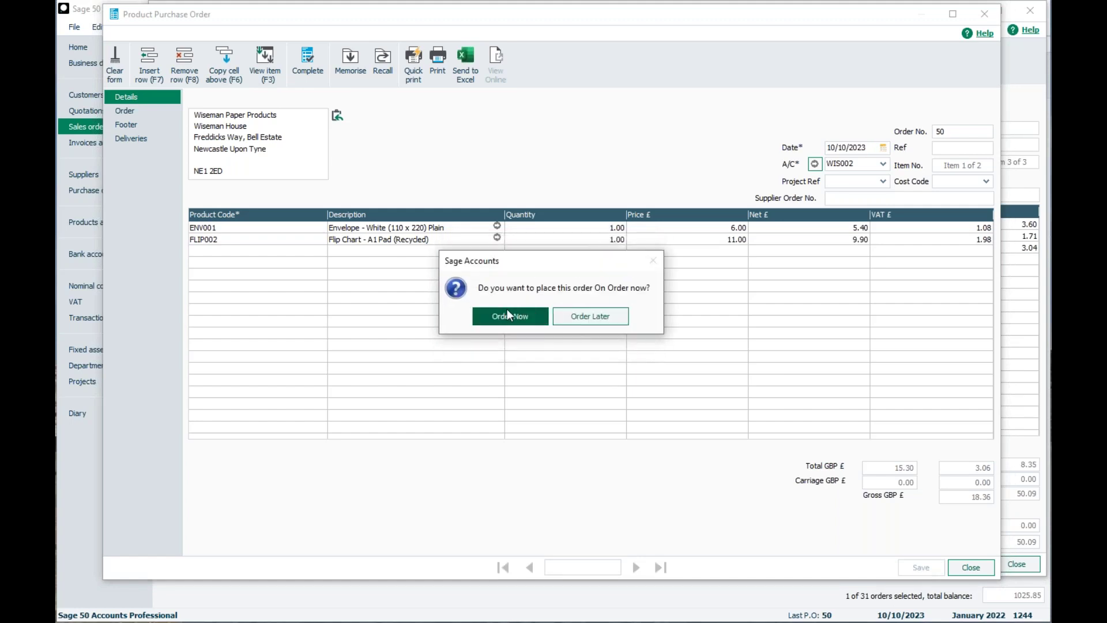
click(593, 318)
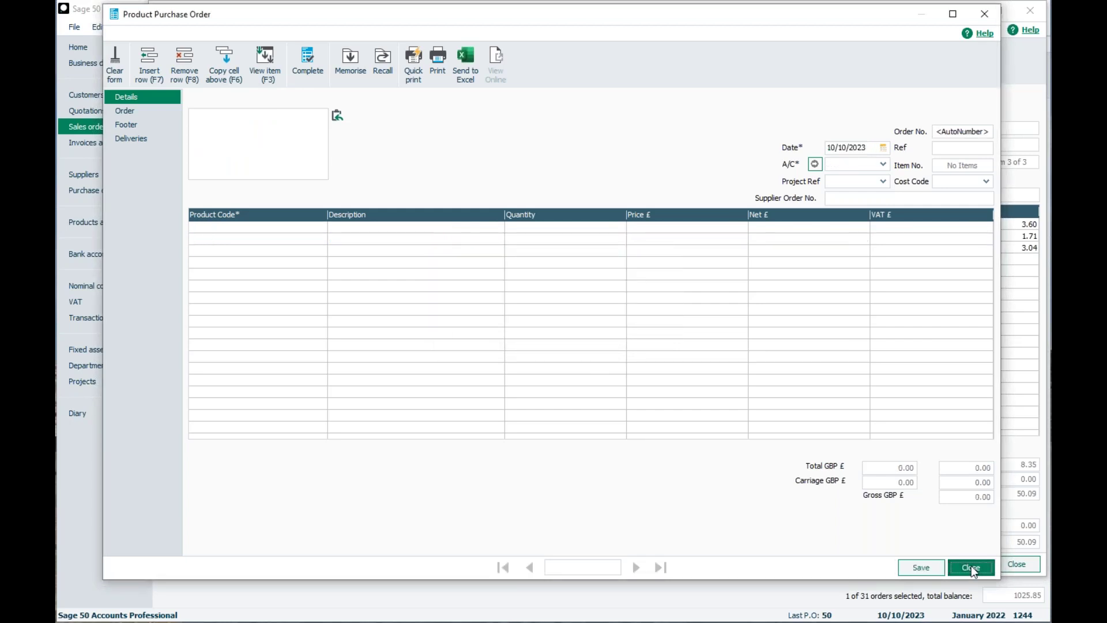
Close the purchase order form, the creation window and the sales order
click(971, 568)
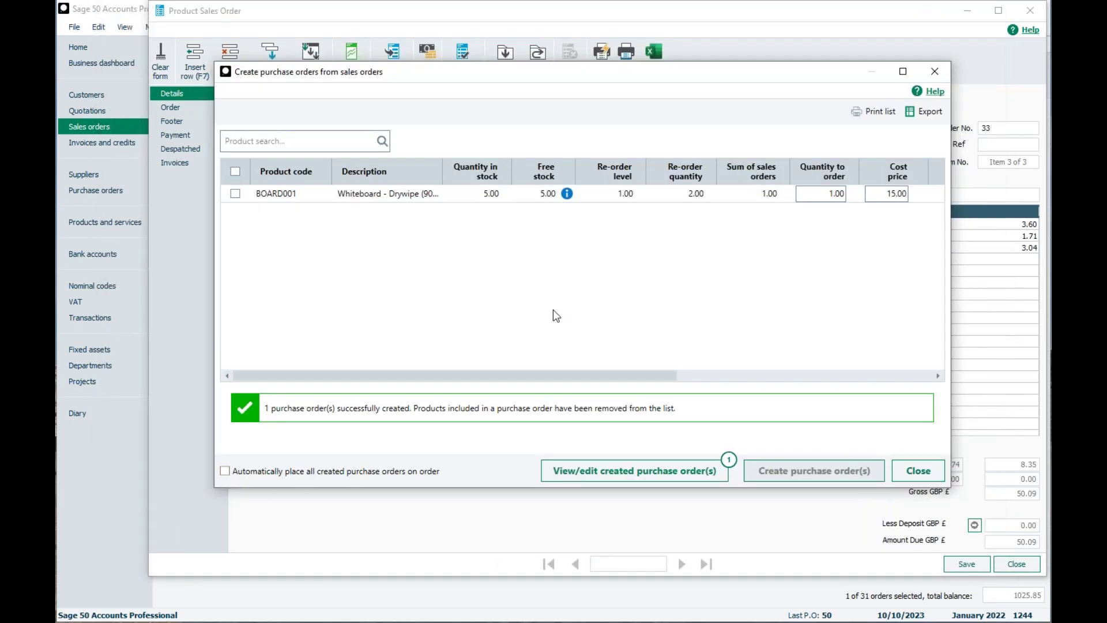
click(913, 476)
click(610, 339)
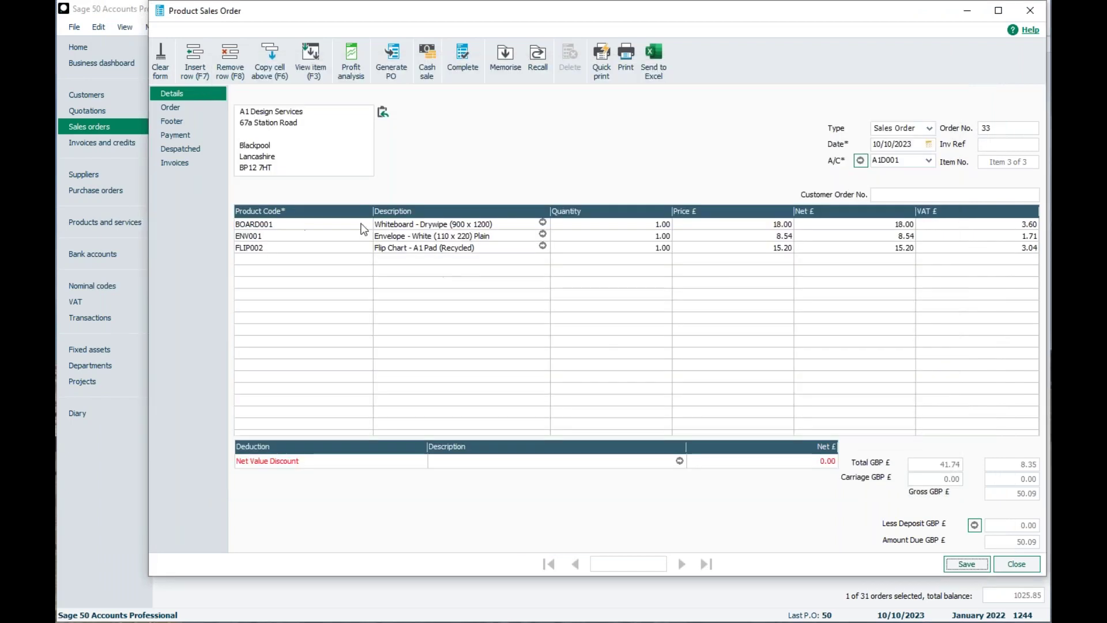
click(1016, 564)
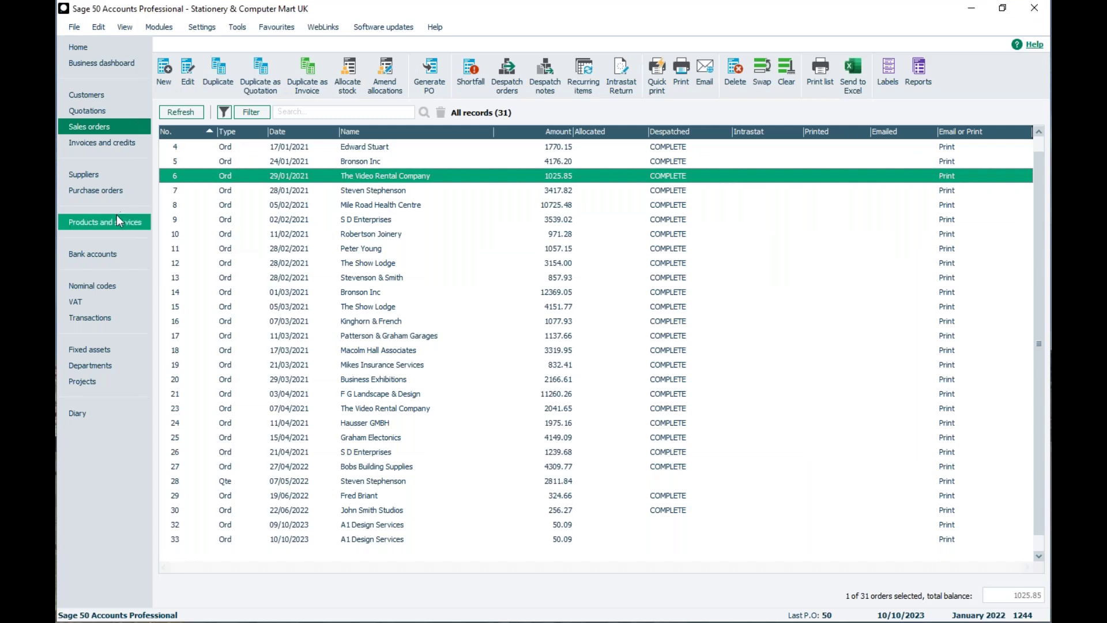
click(95, 191)
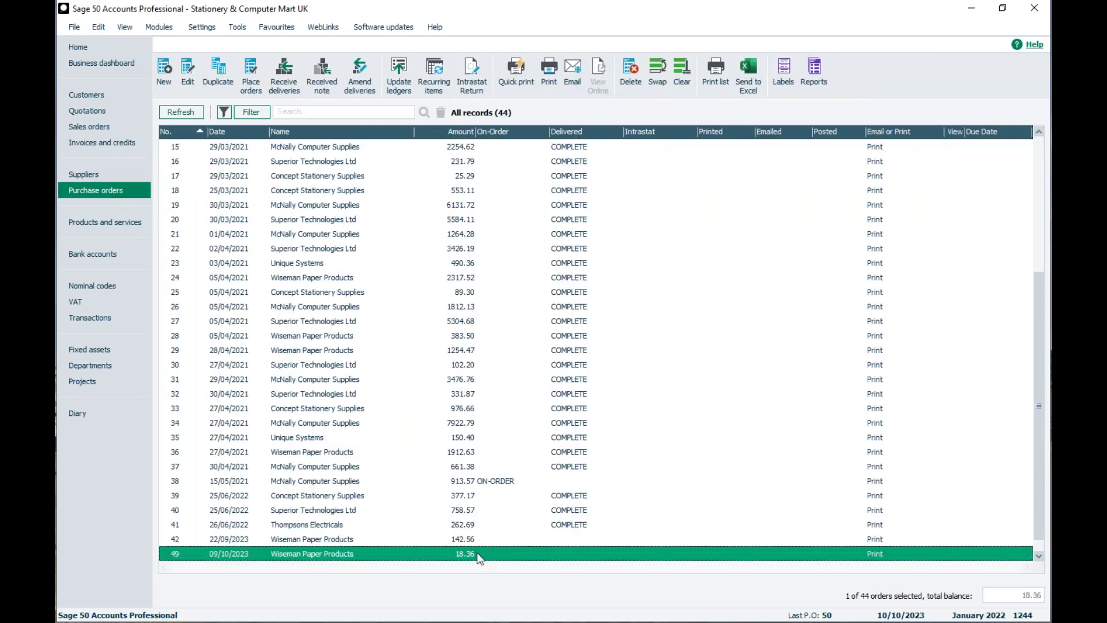
double_click(237, 554)
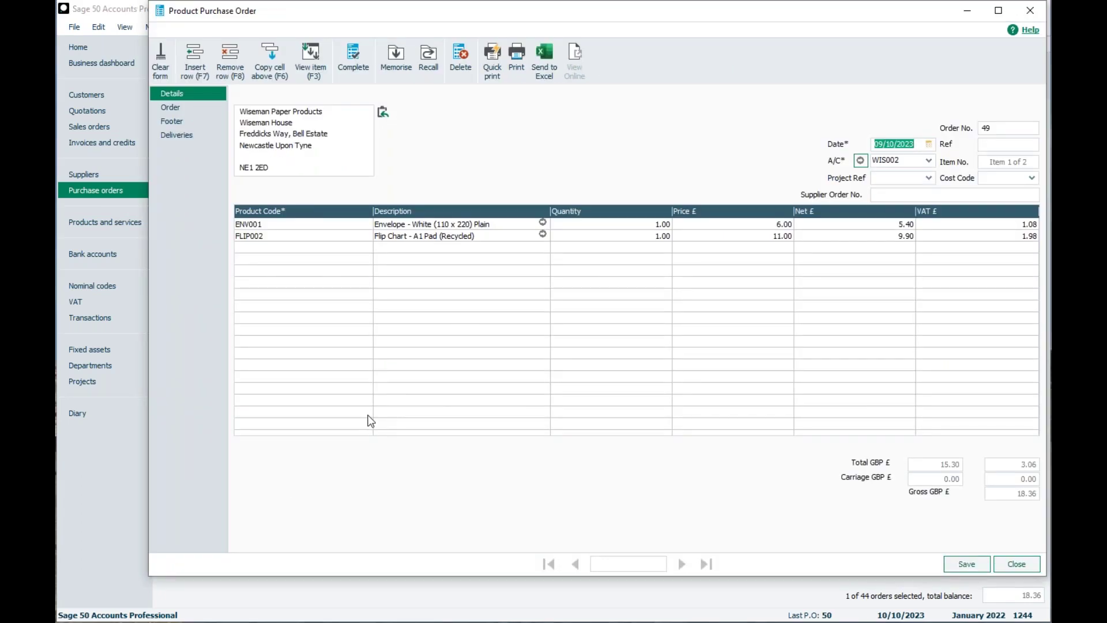
click(1042, 12)
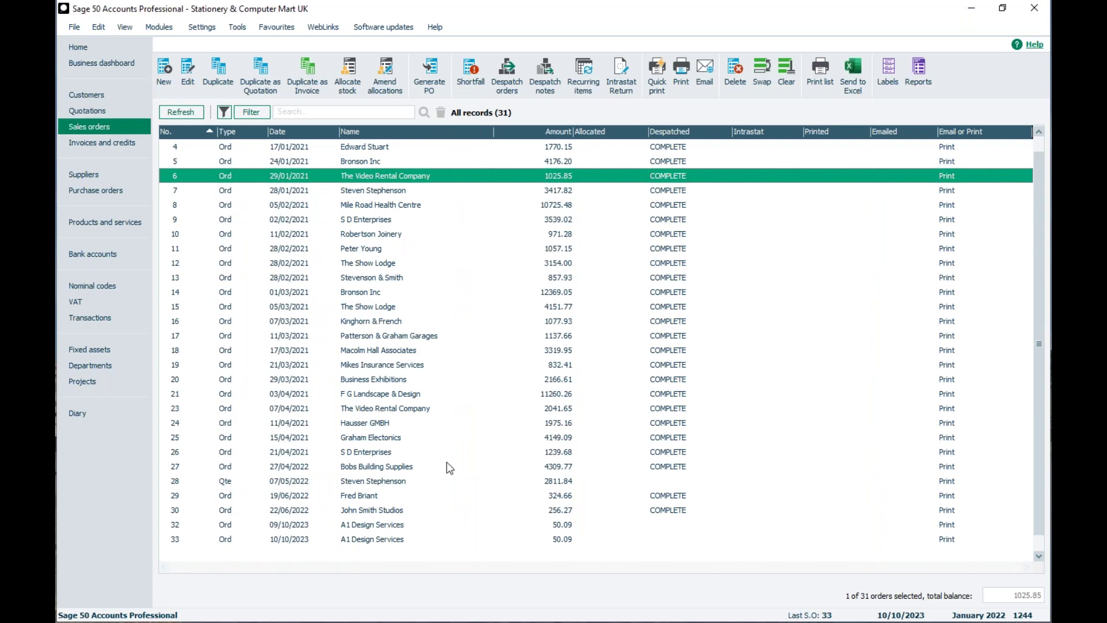
Select sales orders 5 (Bronson Inc) and 6 (The Video Rental Company) and generate purchase orders
click(363, 163)
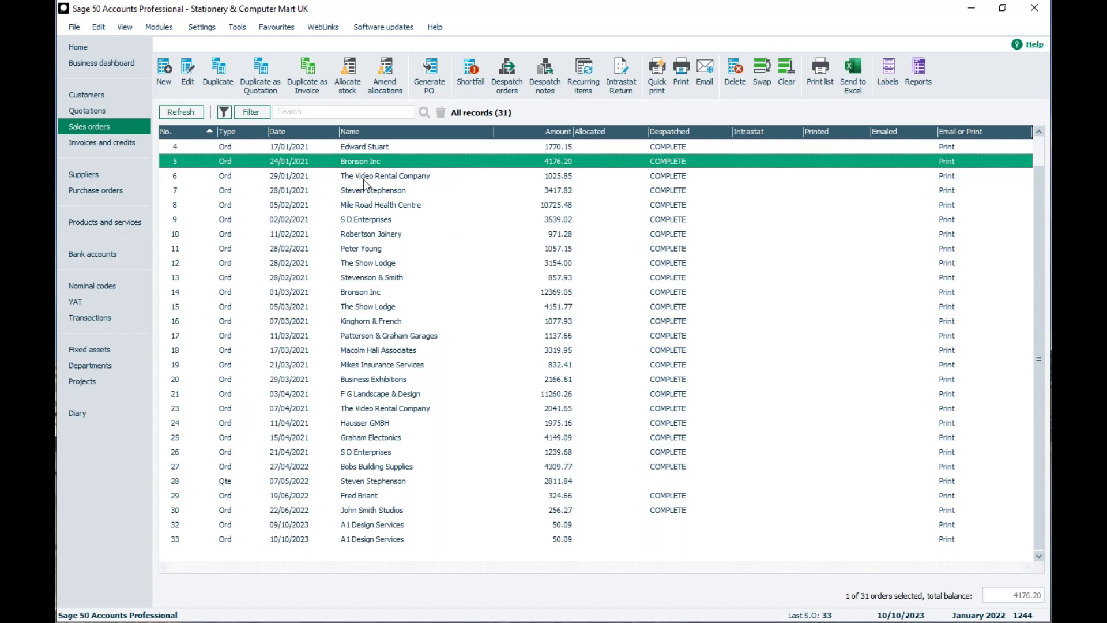
ctrl+click(364, 178)
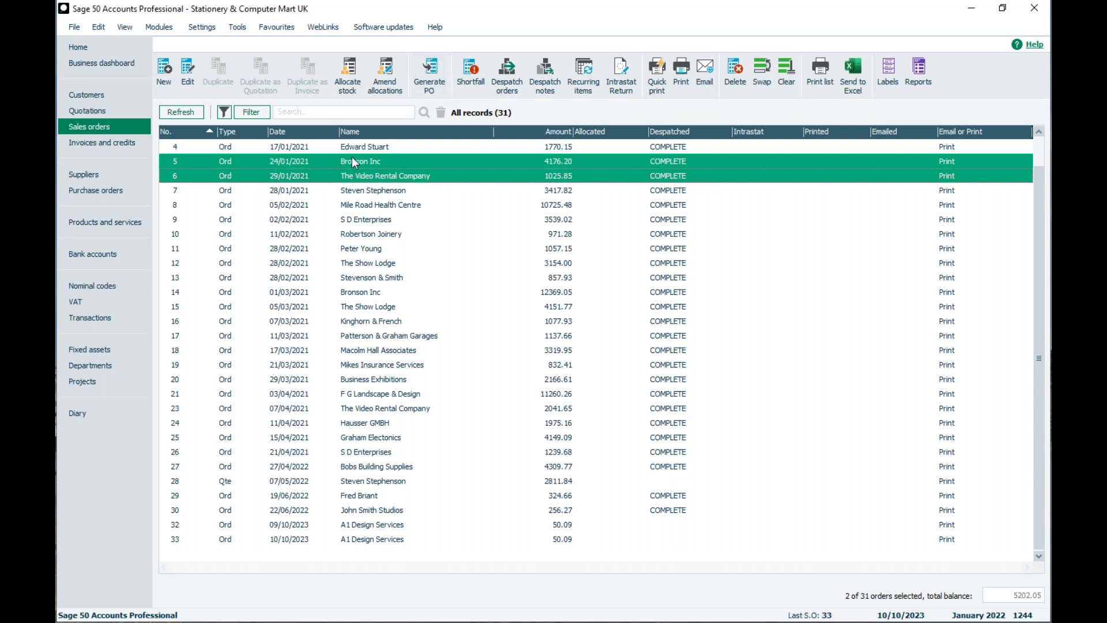
click(427, 74)
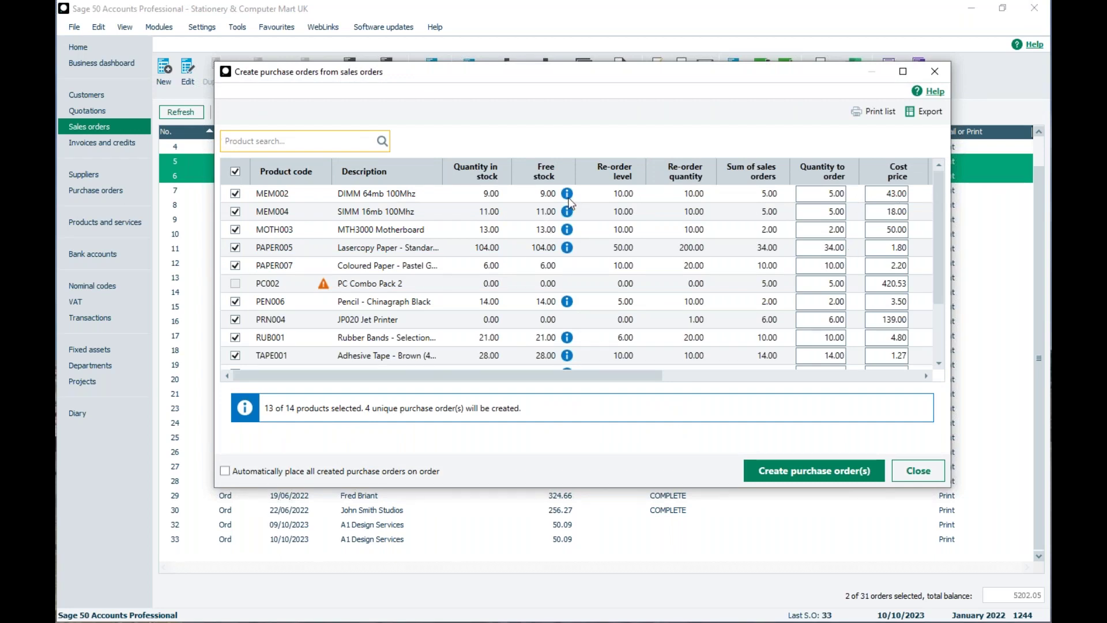
Untick PAPER005, MOTH003 and MEM004, then create the 4 purchase orders
mouse_move(565, 212)
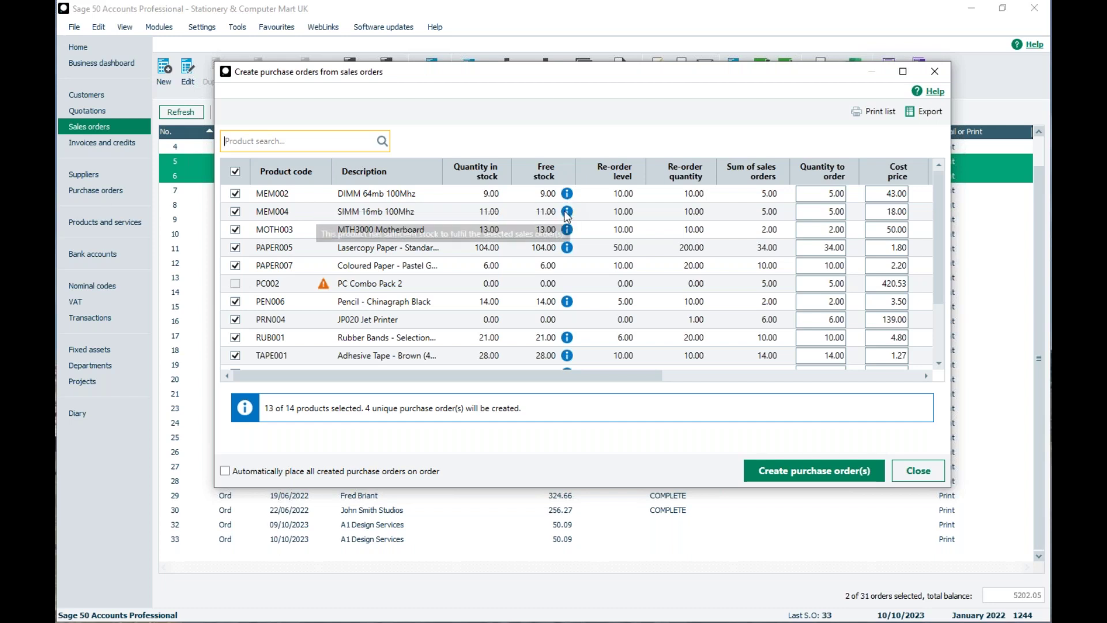
mouse_move(567, 231)
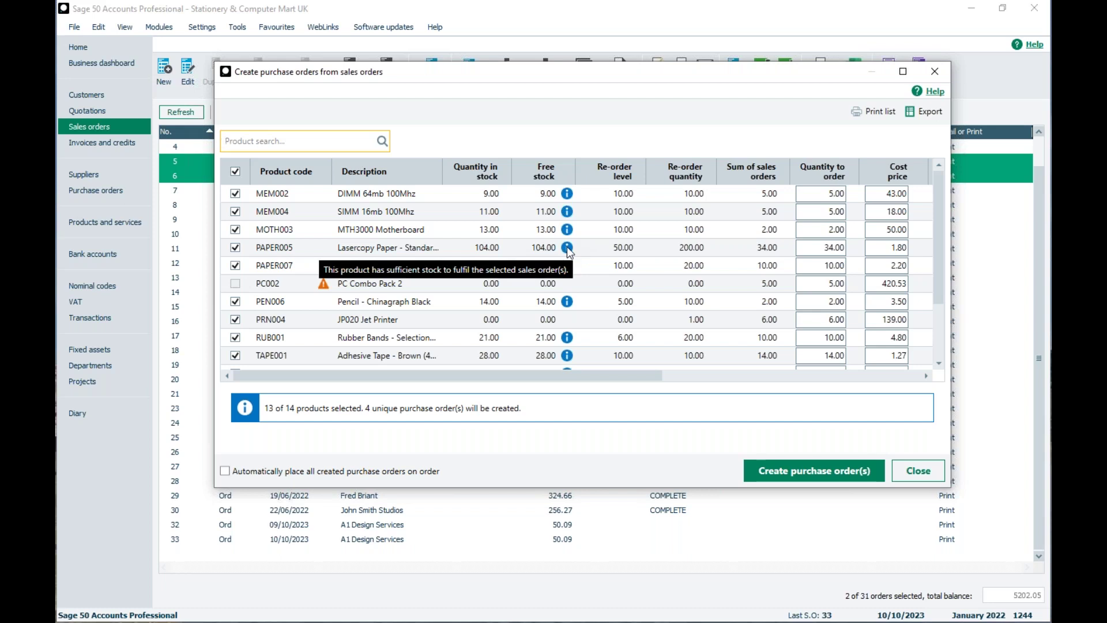
click(235, 248)
click(235, 230)
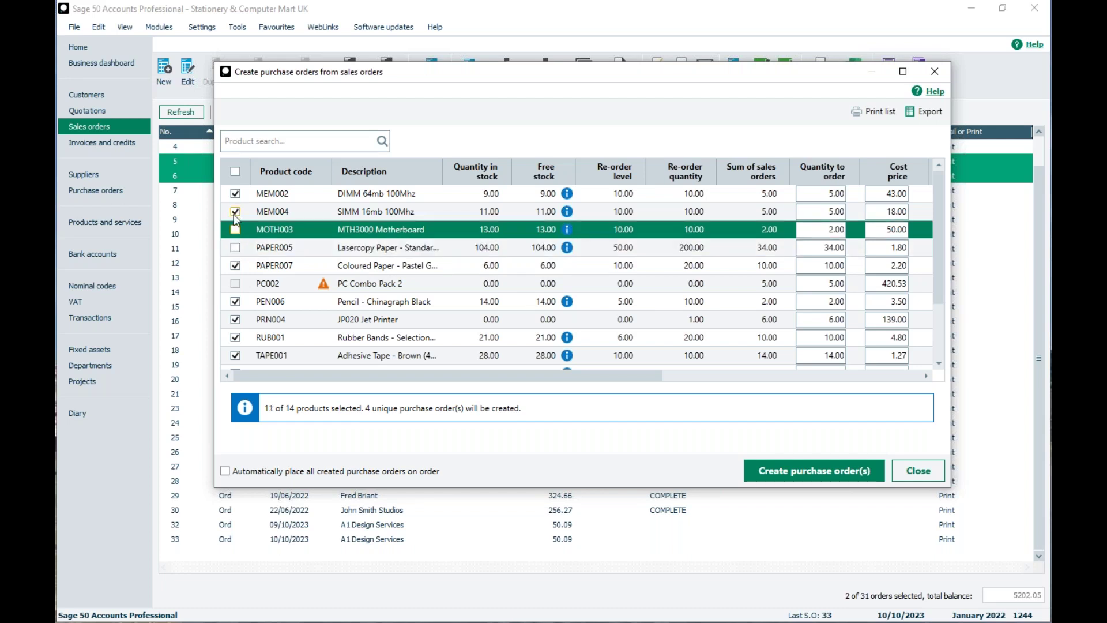
click(236, 212)
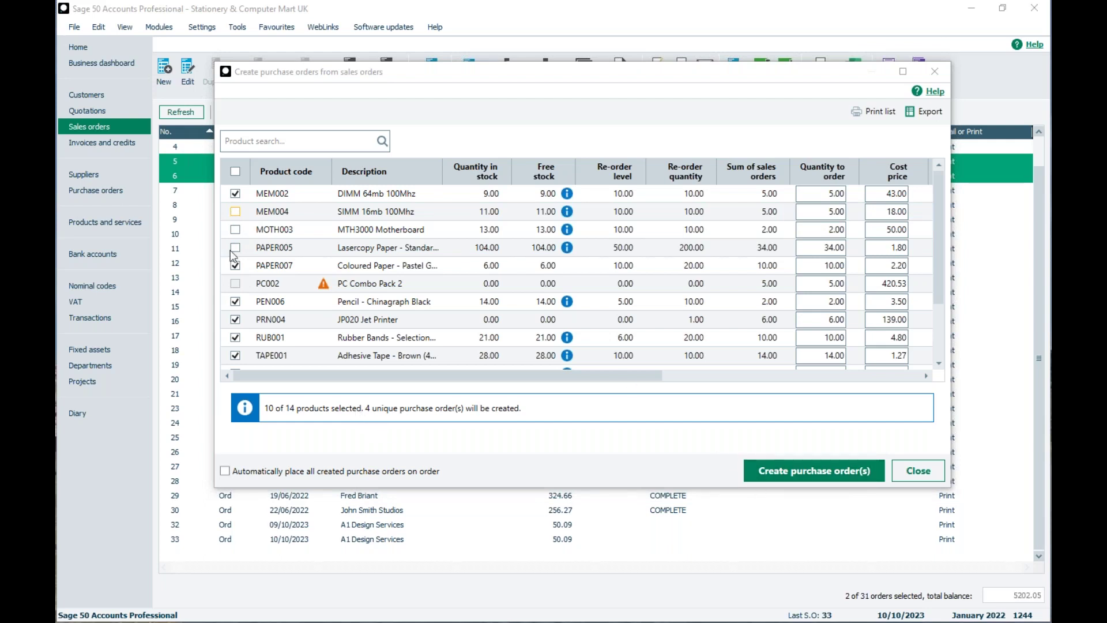
click(771, 471)
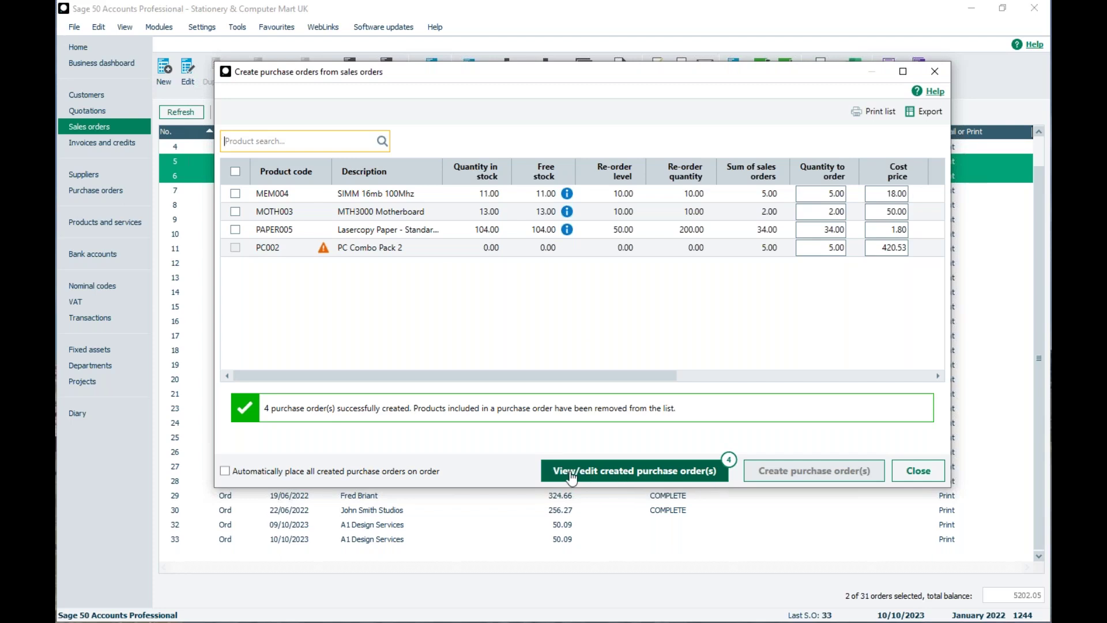
click(625, 476)
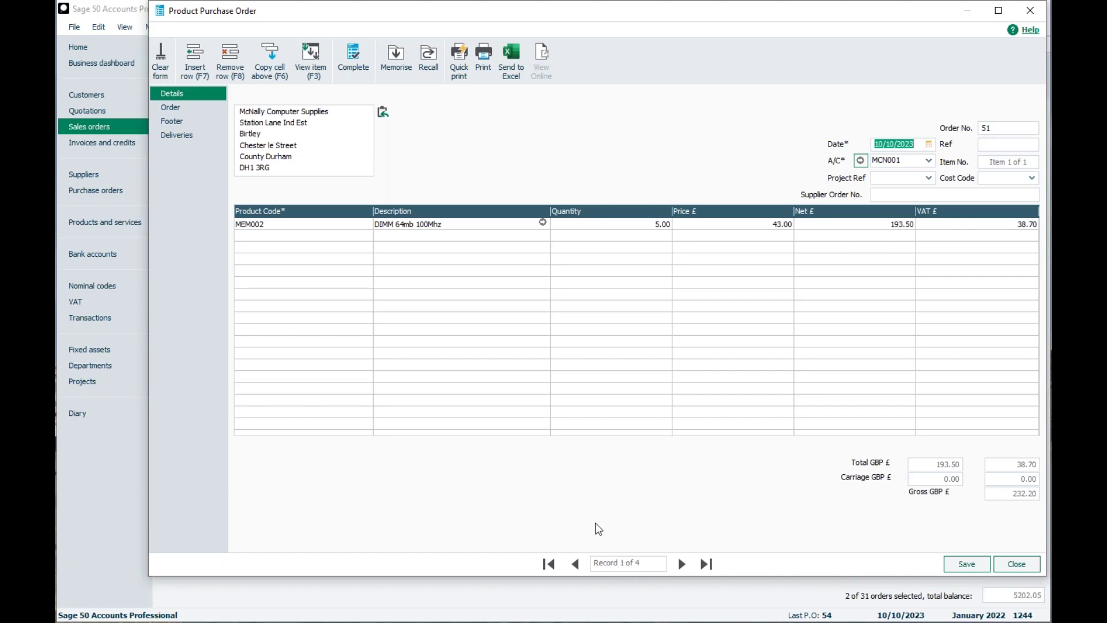
click(682, 564)
click(682, 565)
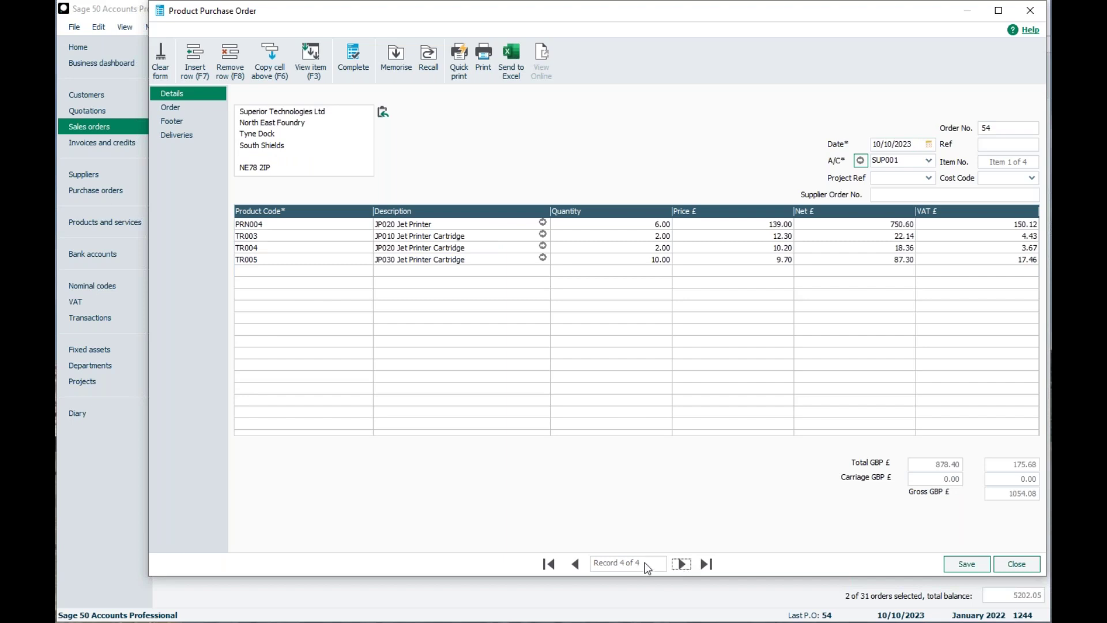
click(576, 565)
click(576, 565)
click(576, 564)
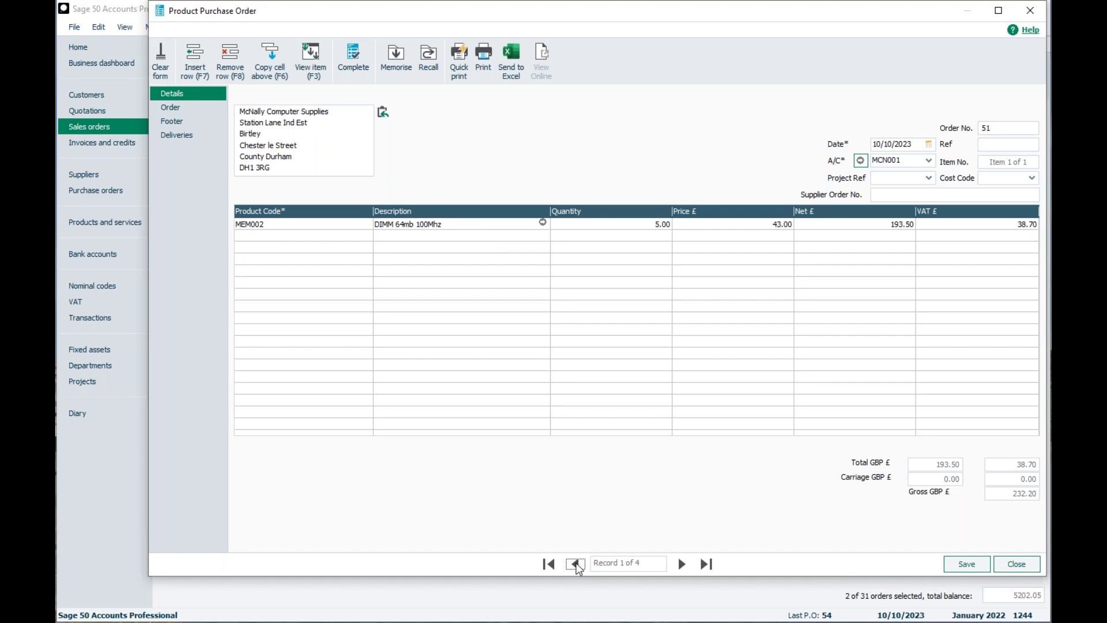
click(1017, 563)
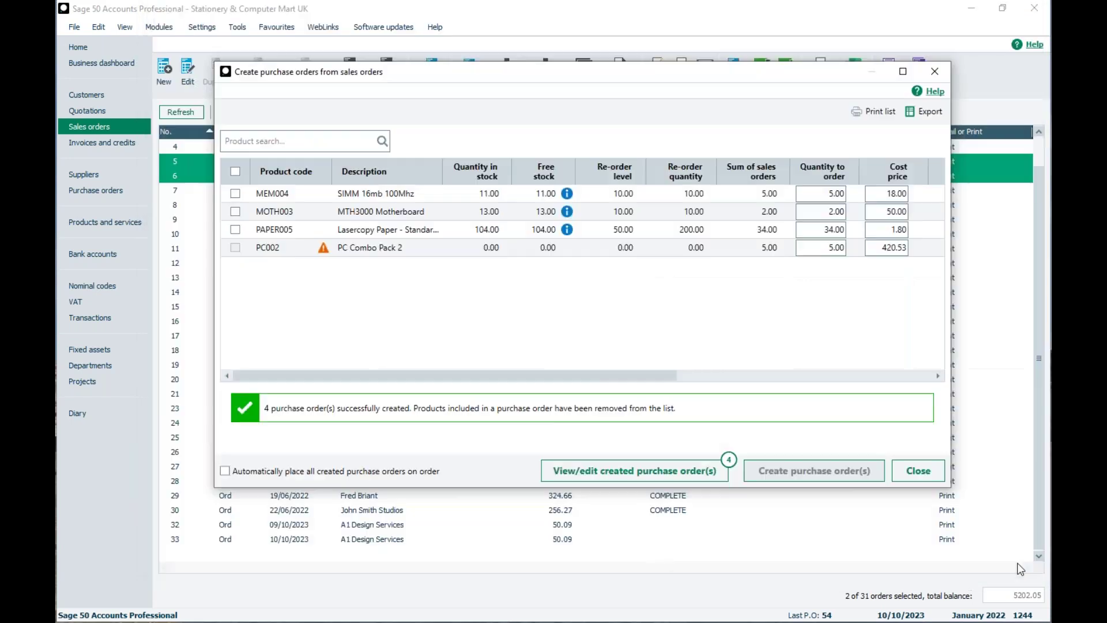
Close the creation dialog and switch to the purchase orders list
click(917, 471)
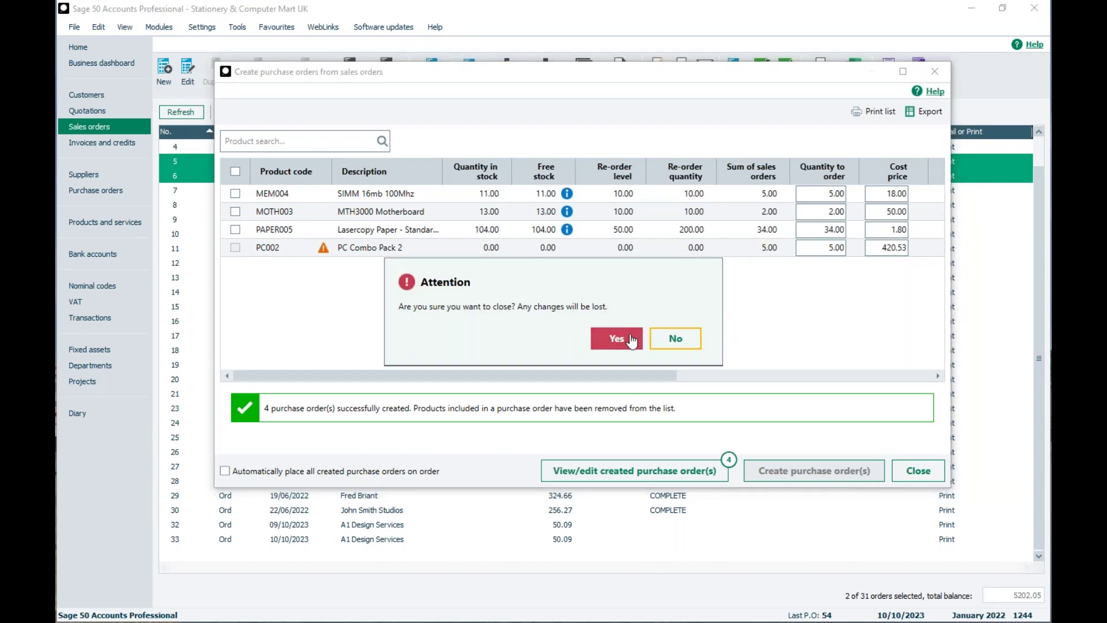
click(617, 338)
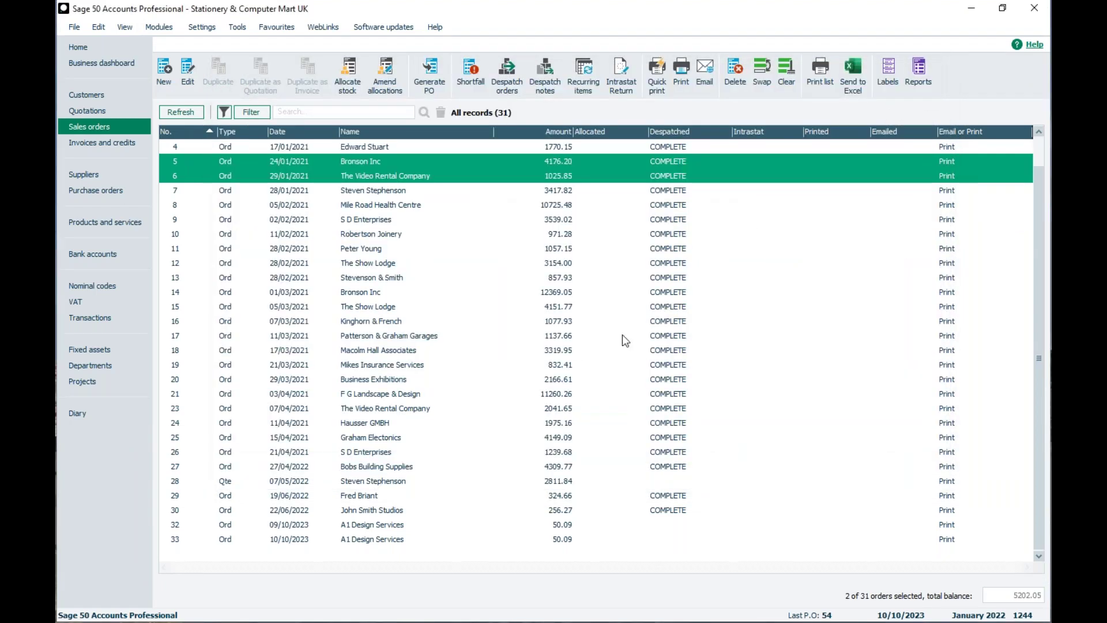
click(95, 190)
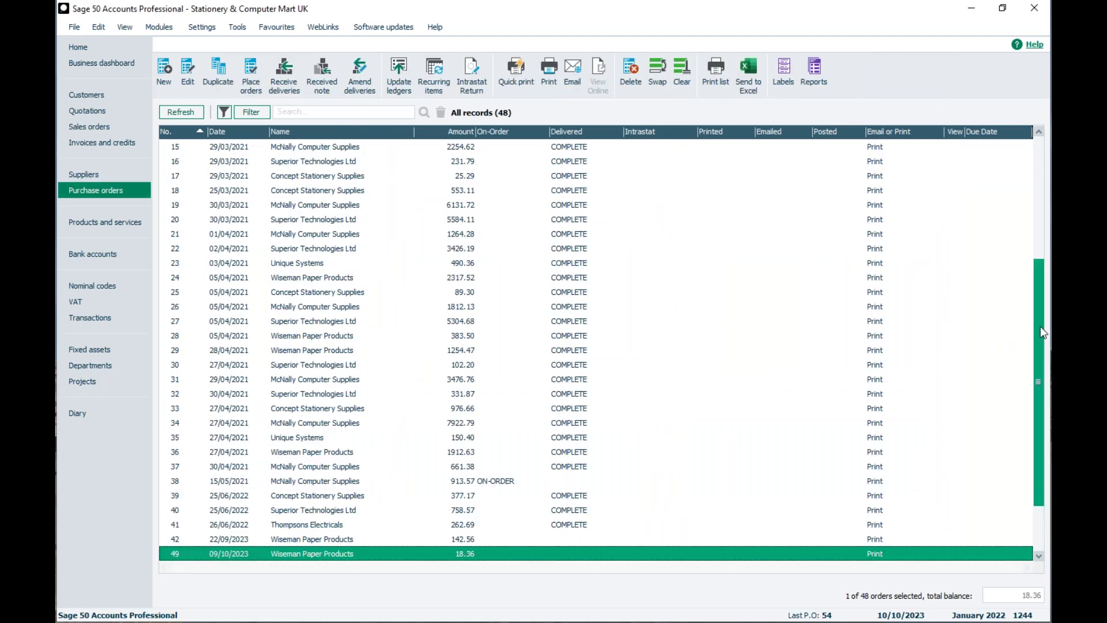
scroll(1036, 439, down, 2)
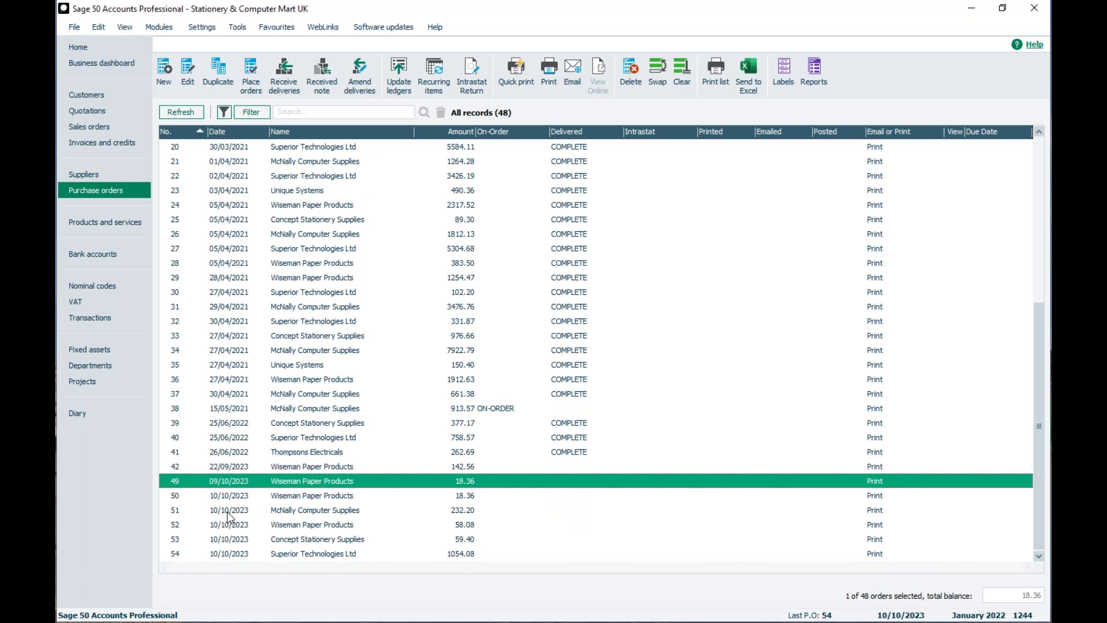
Review new purchase orders 51 to 54 at the bottom of the list
click(229, 557)
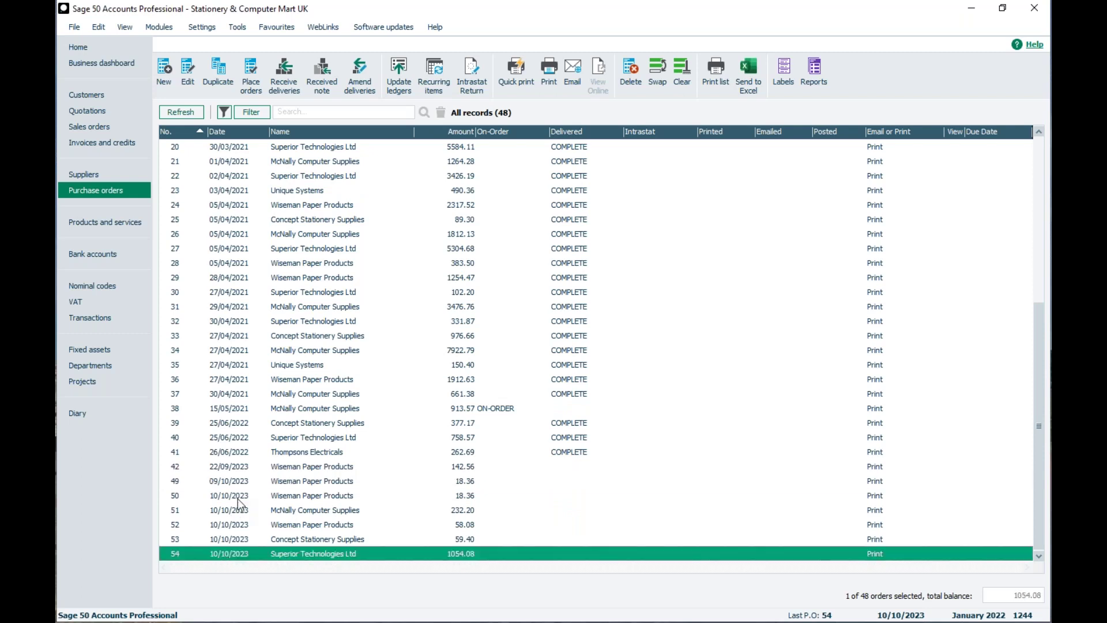
click(237, 513)
click(230, 551)
click(232, 538)
click(233, 524)
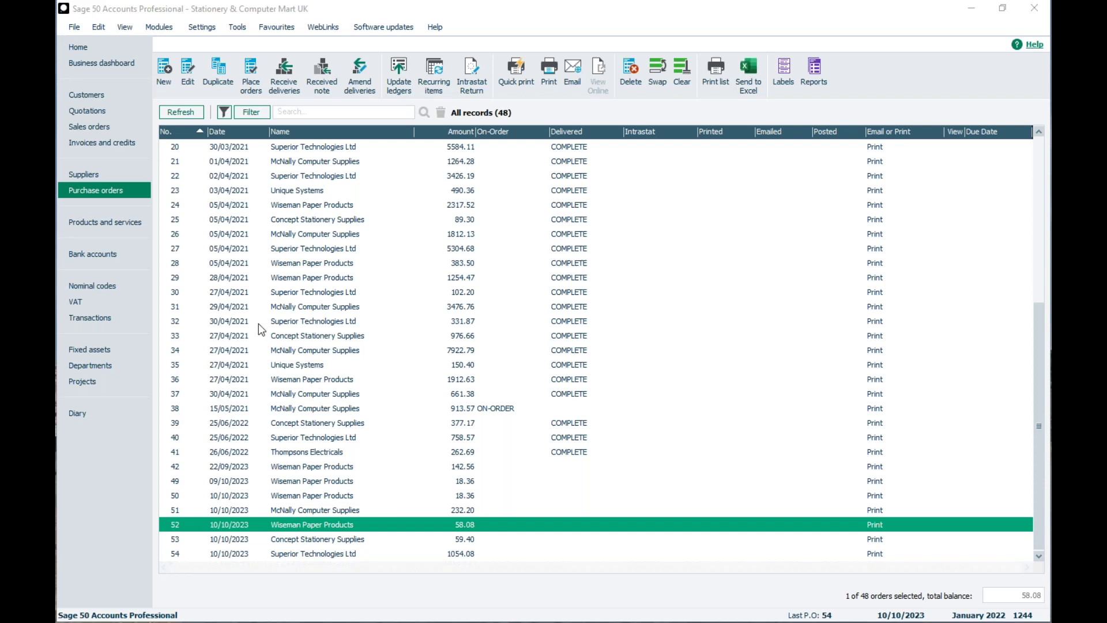
click(196, 30)
Open the Configuration Editor's Custom Fields settings
click(237, 27)
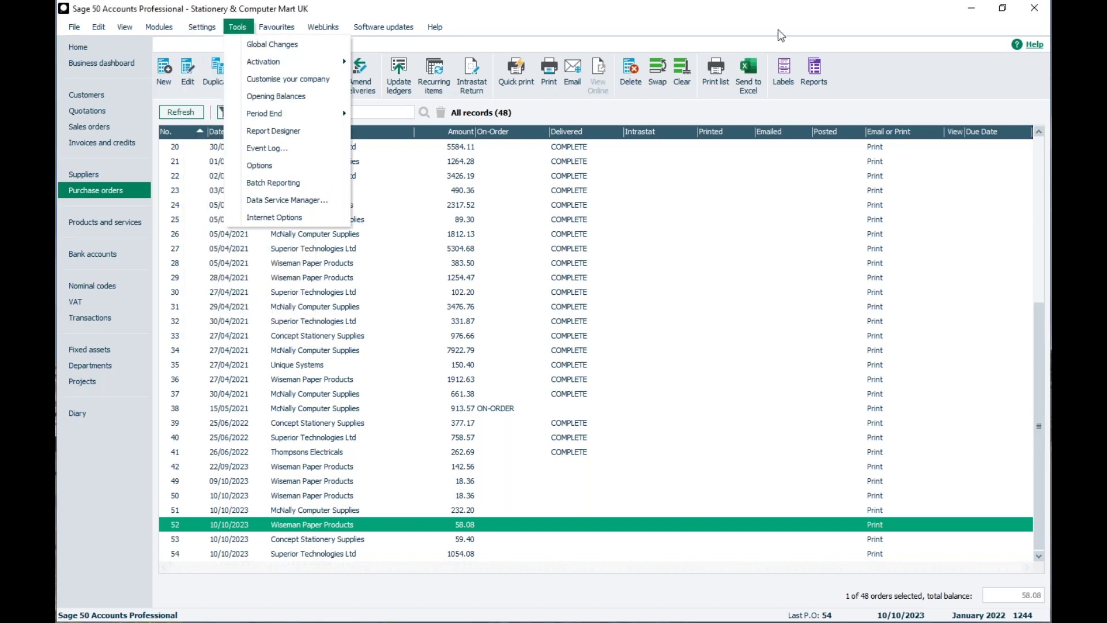
click(201, 29)
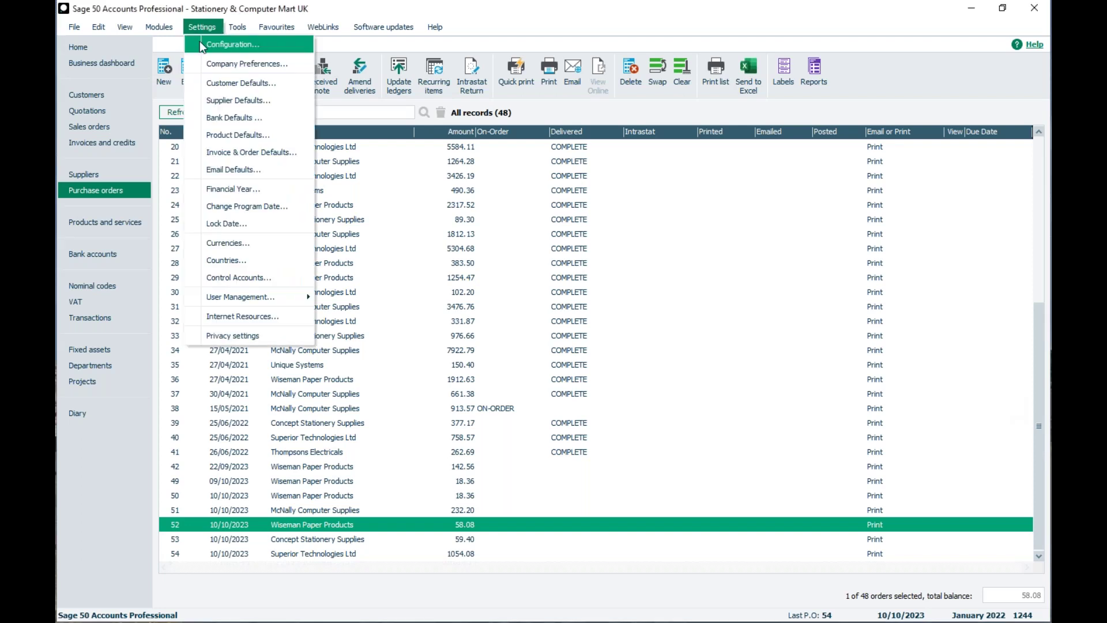
click(199, 41)
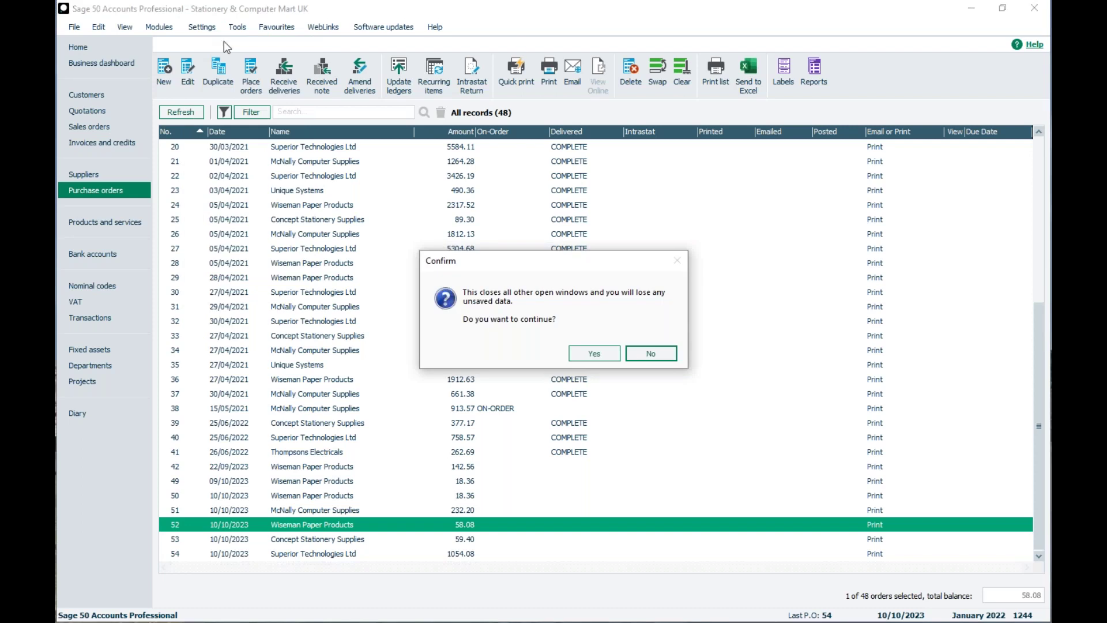
click(579, 349)
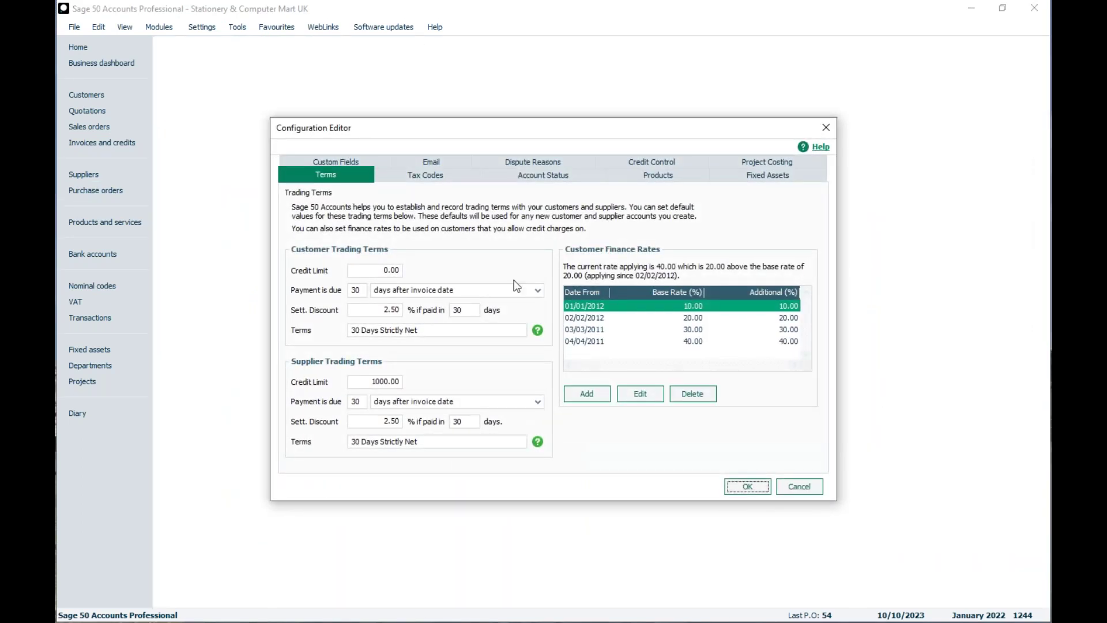
click(339, 163)
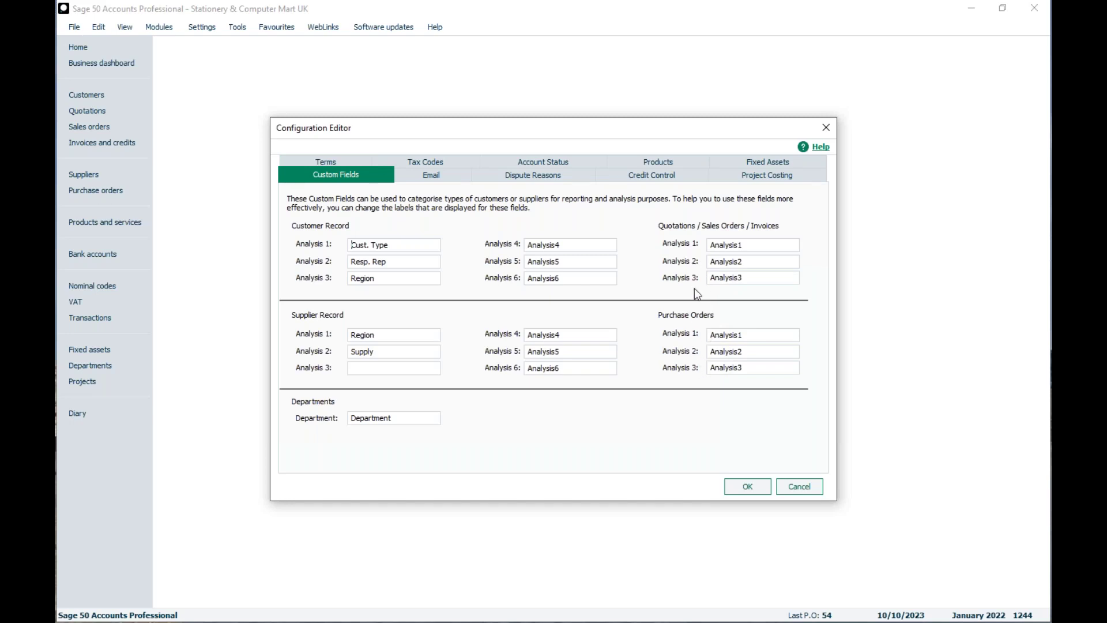
Rename Analysis 1 to 'Test' for quotations/sales orders and 'Test 1' for purchase orders, and save
drag(745, 246, 665, 245)
text(Test)
drag(748, 335, 606, 333)
key(BackSpace)
text(Test 1)
click(737, 487)
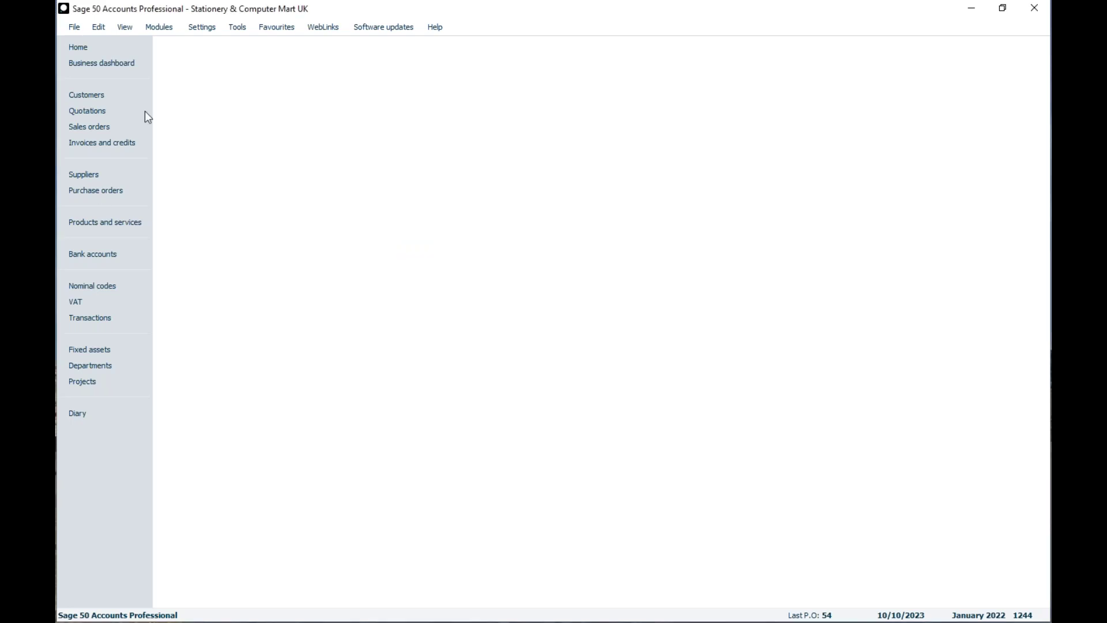
Start a new sales order and check that its Order tab shows the Test custom field
click(86, 129)
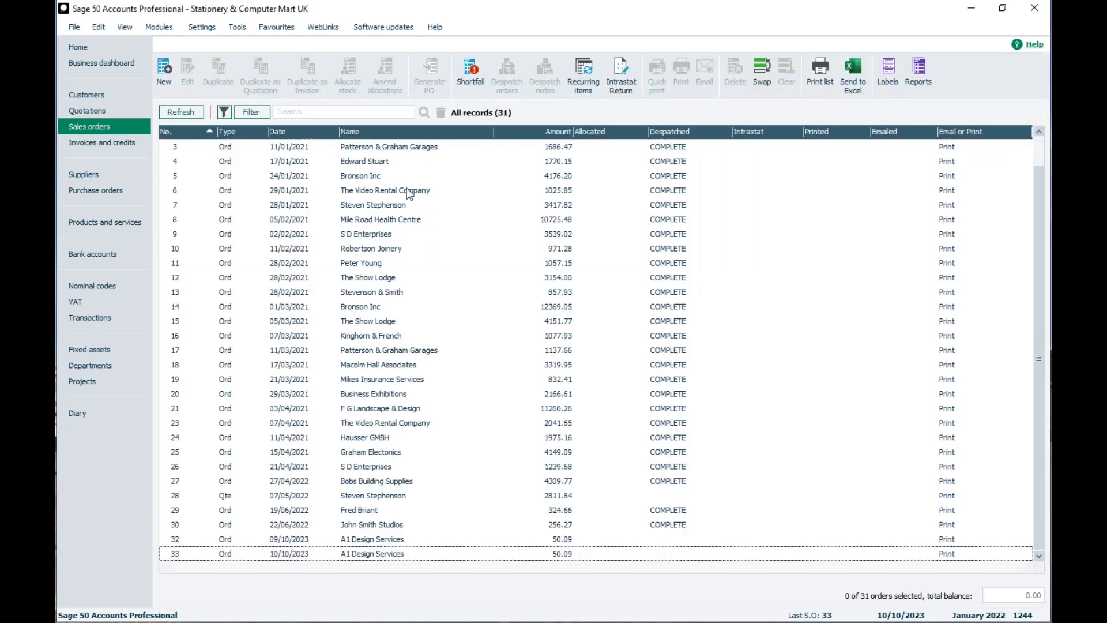
click(165, 69)
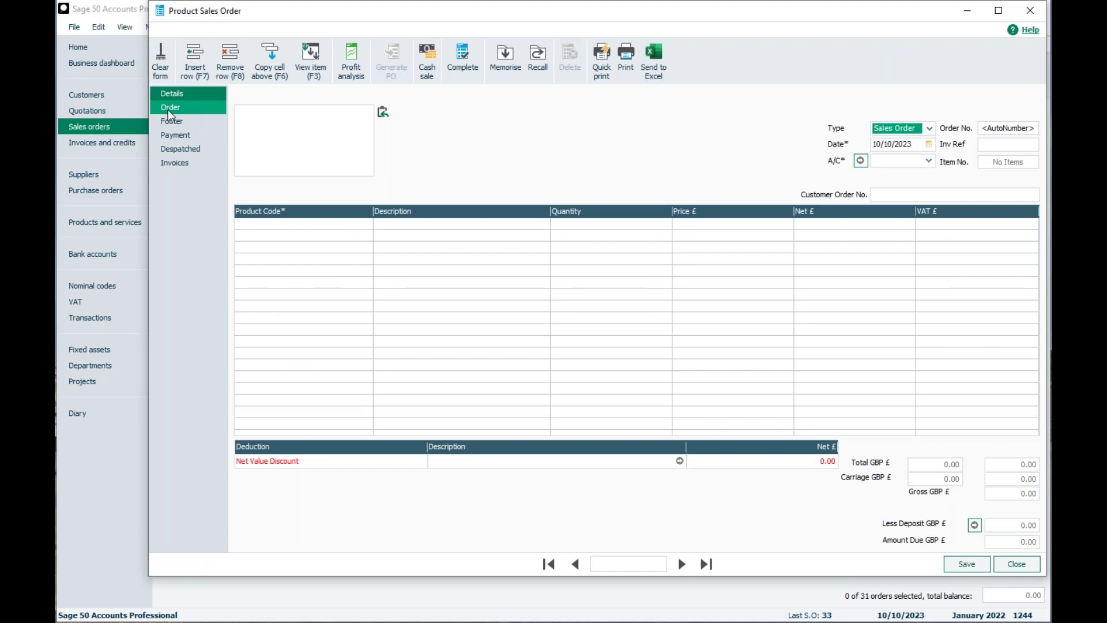
click(166, 109)
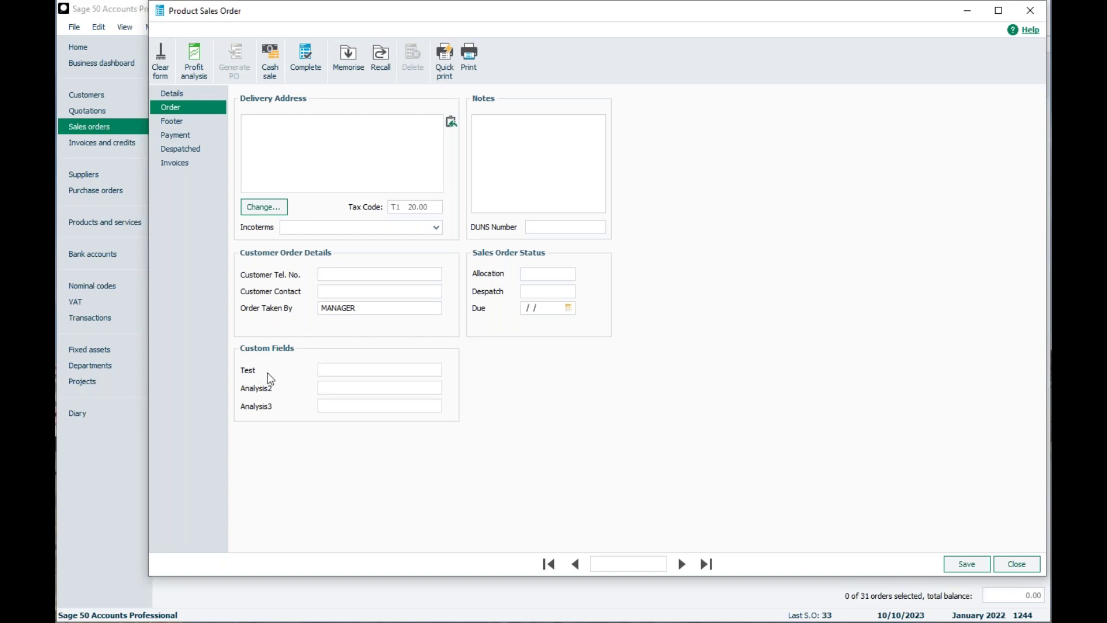
click(373, 370)
Close the sales order without saving and start a new product purchase order
click(1003, 563)
click(93, 191)
click(164, 74)
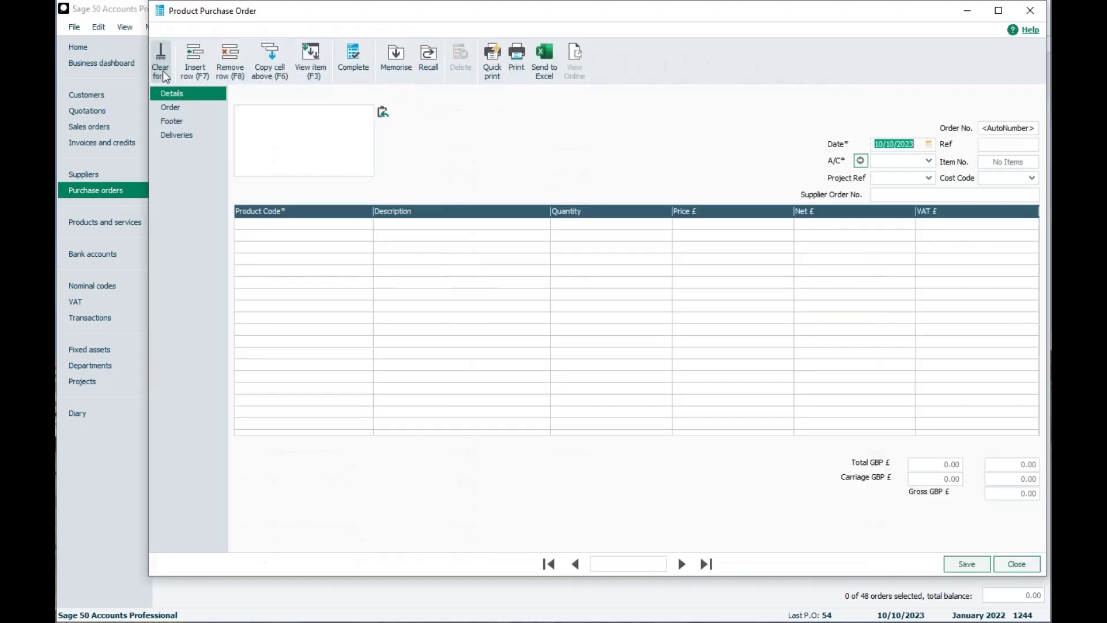
click(161, 107)
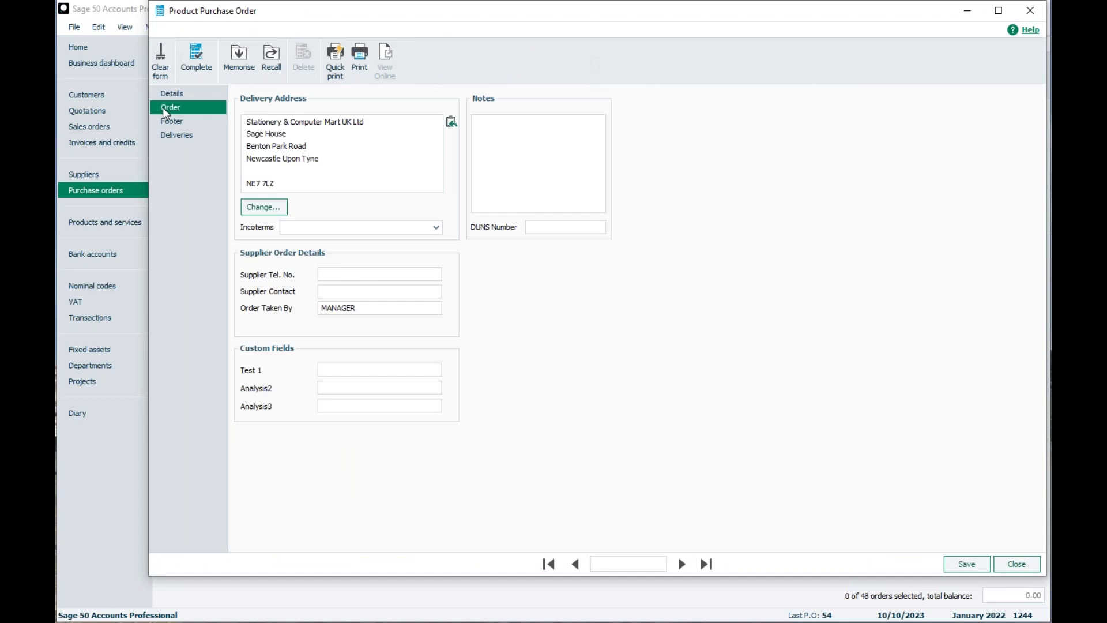
click(327, 368)
click(1022, 570)
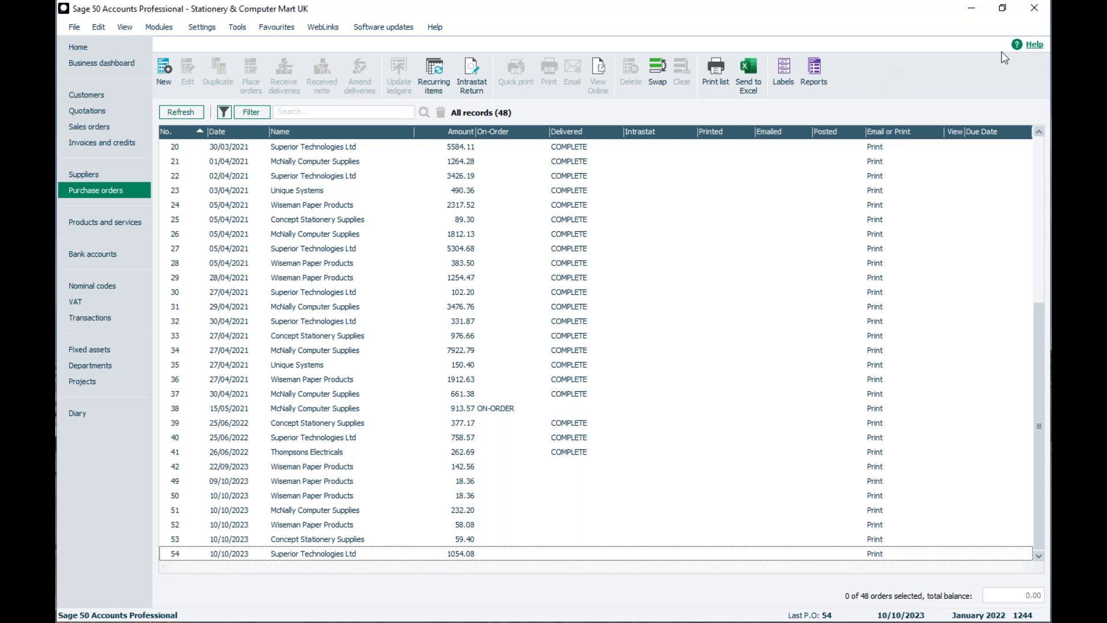
Open the help centre full-screen and search for 'generate purchase order from sales'
click(1030, 51)
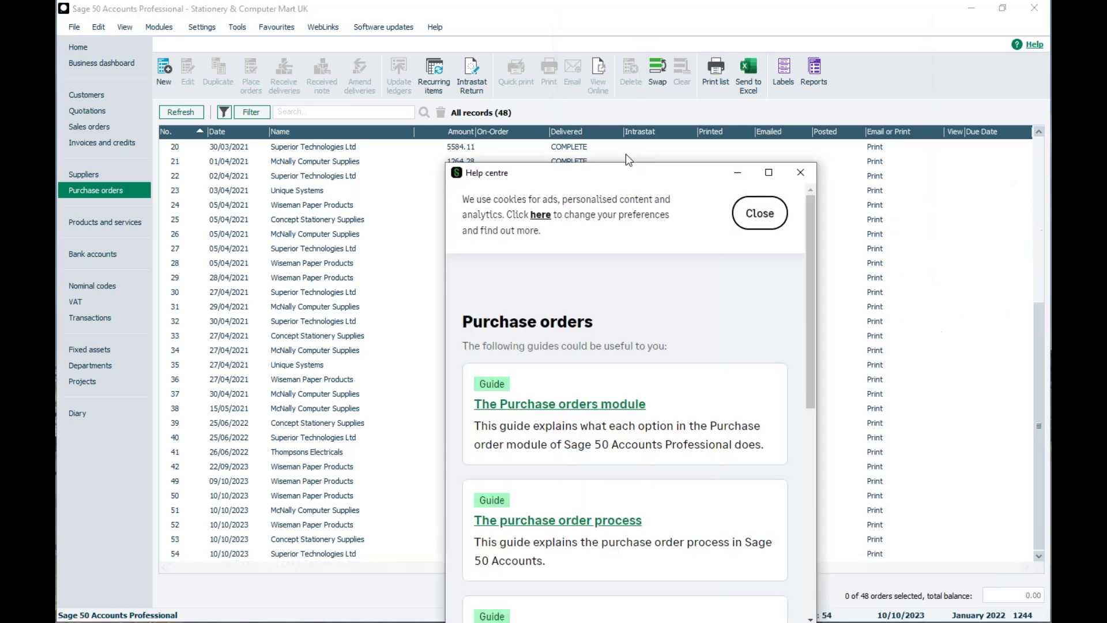
click(775, 200)
click(768, 154)
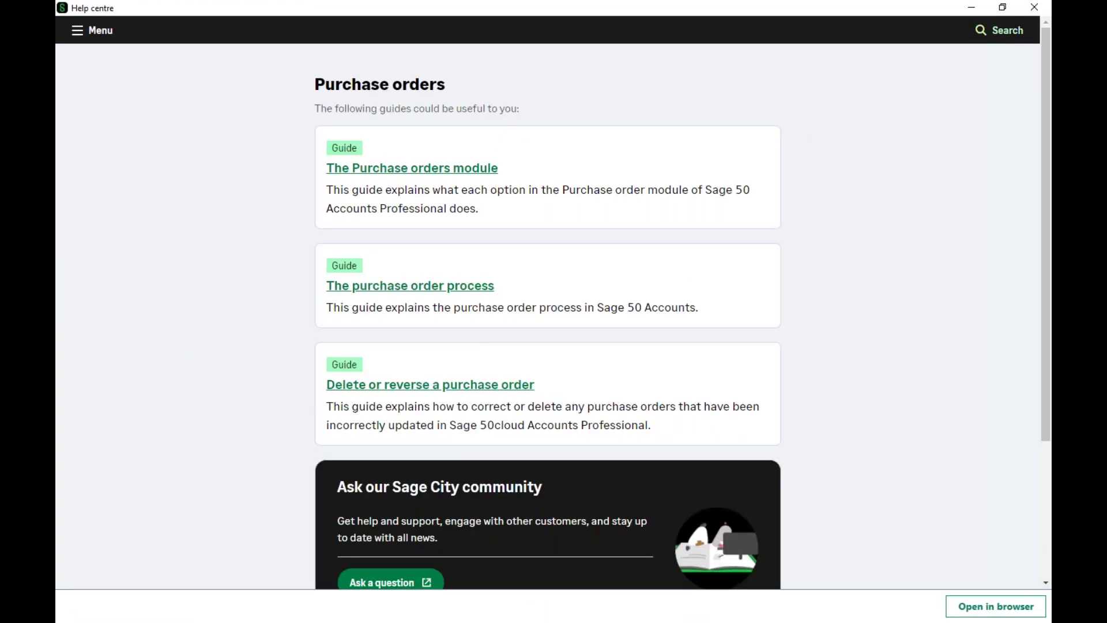
click(1000, 30)
click(377, 74)
text(generate purch)
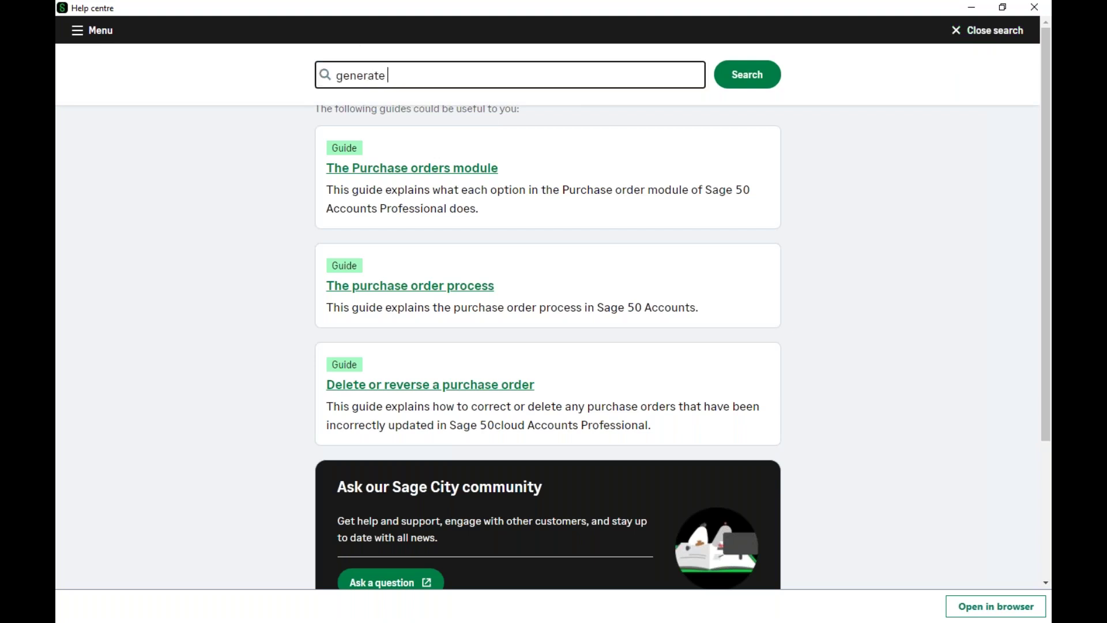
text(ase order from sales)
key(Return)
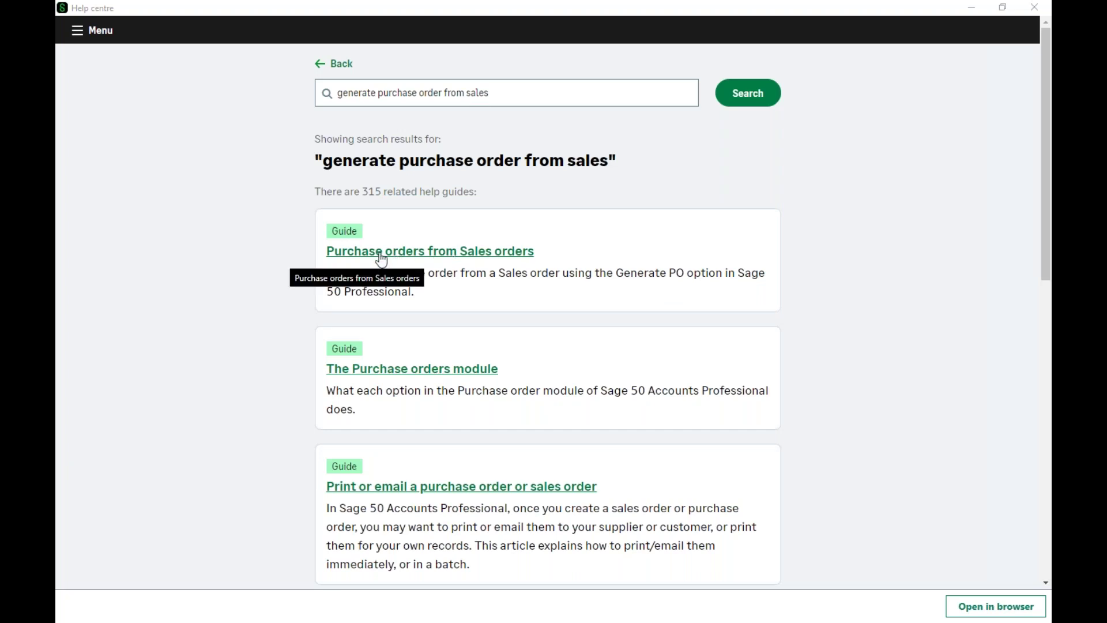
Read the 'Purchase orders from Sales orders' guide, then close the help centre
click(479, 260)
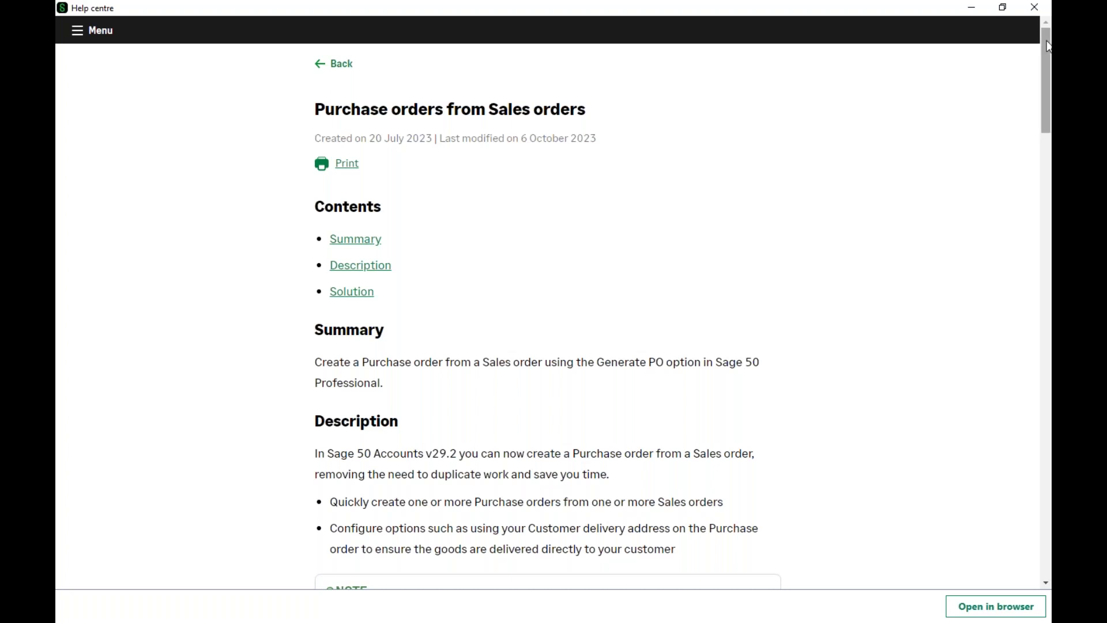
drag(1048, 54, 999, 423)
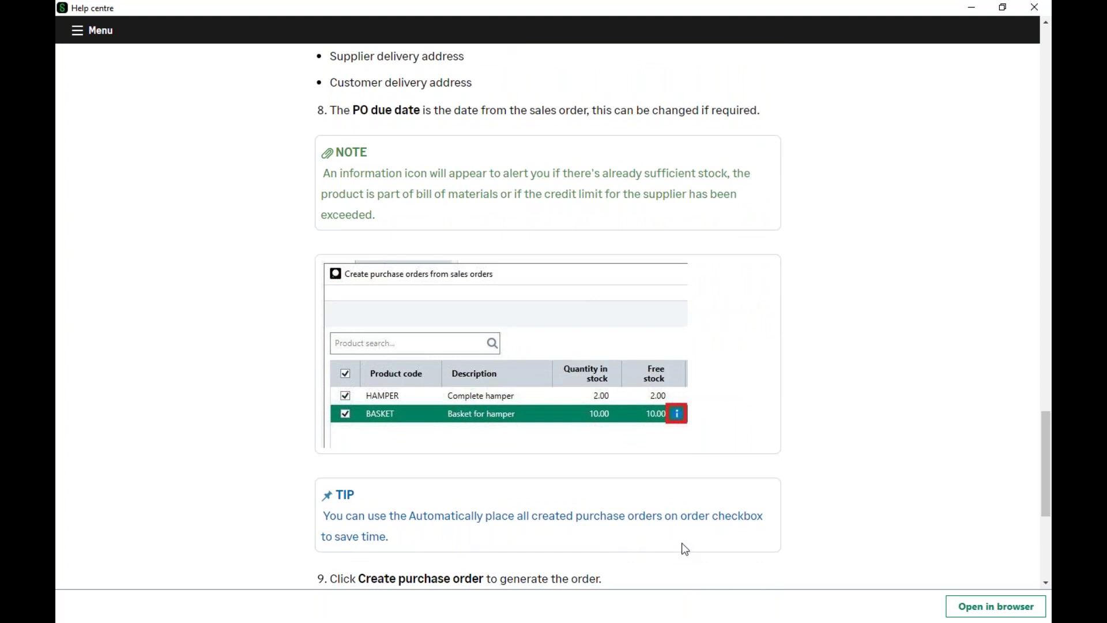
click(1043, 11)
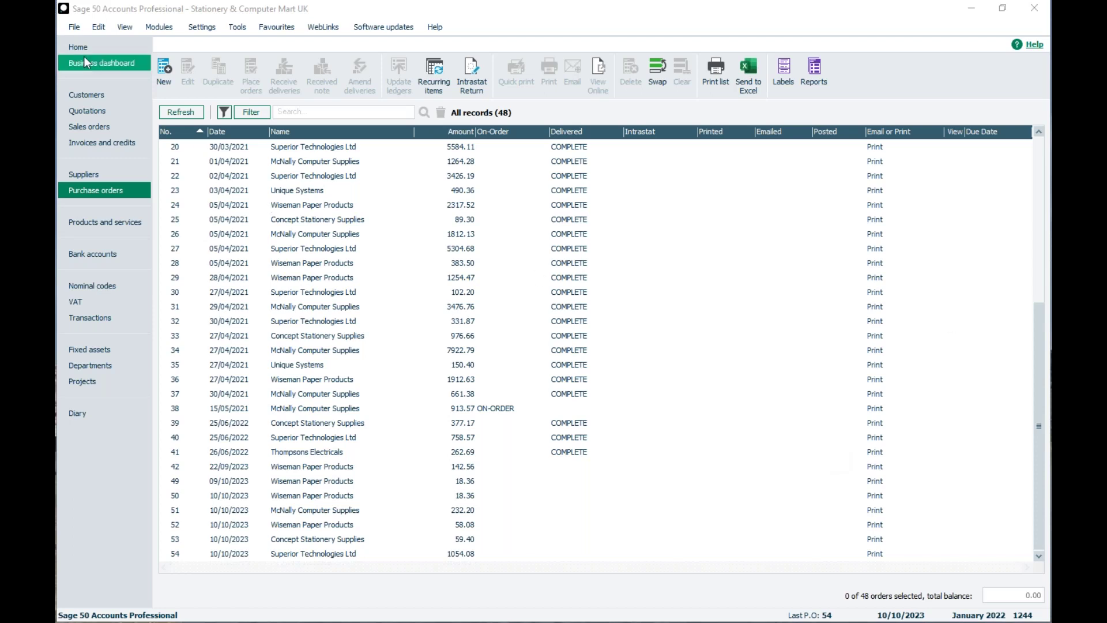
From the Home welcome page, open the Sage 50 Accounts Roadmap via the footer link
click(68, 48)
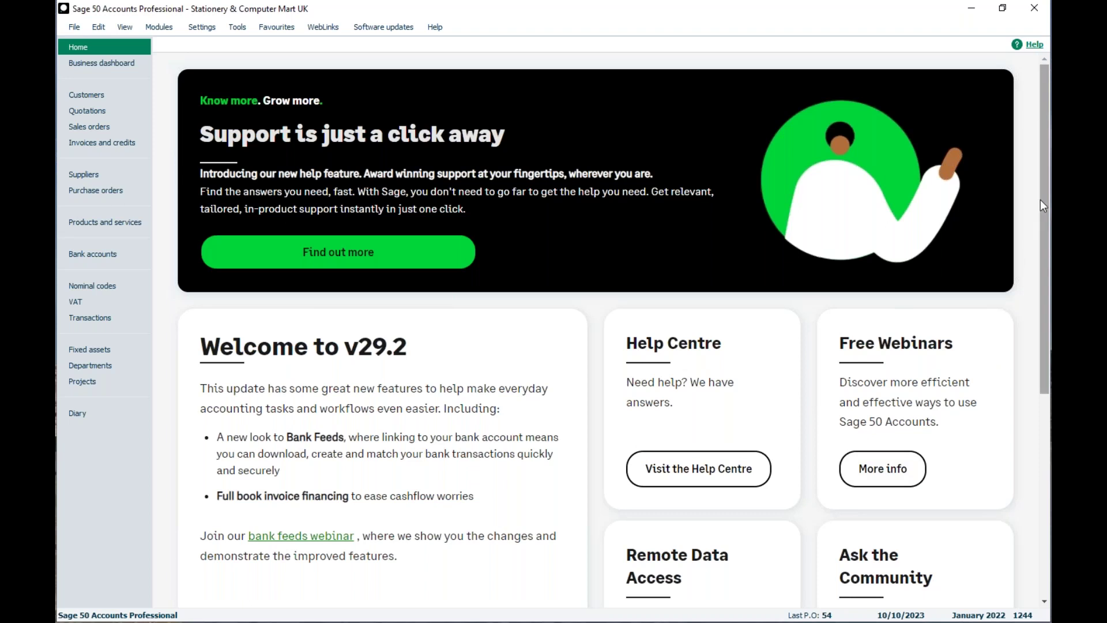
drag(1040, 201, 995, 411)
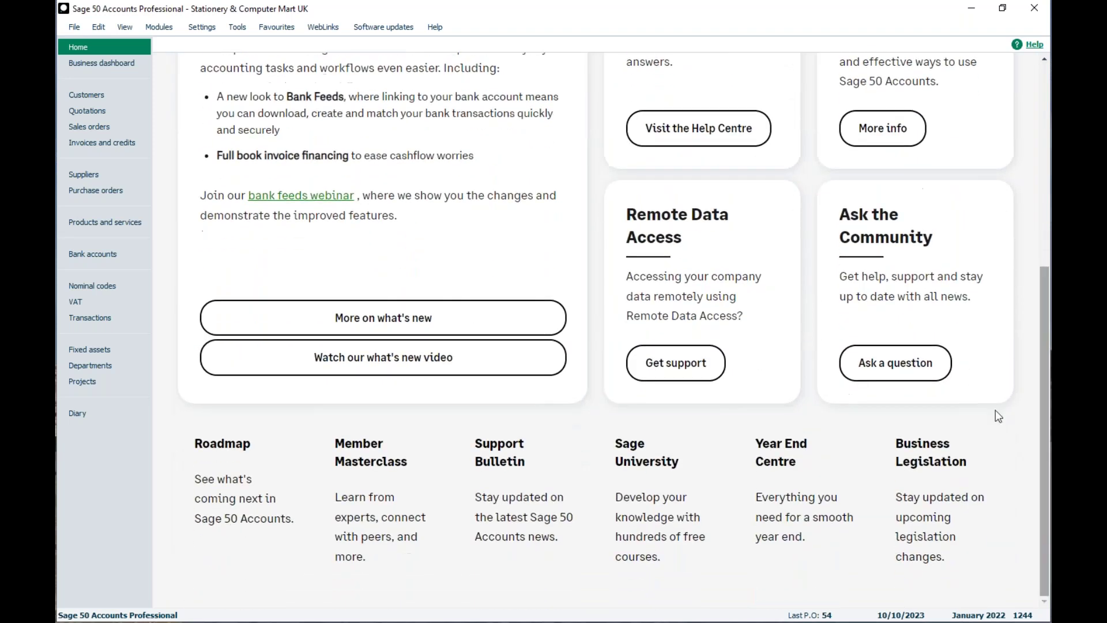
click(209, 446)
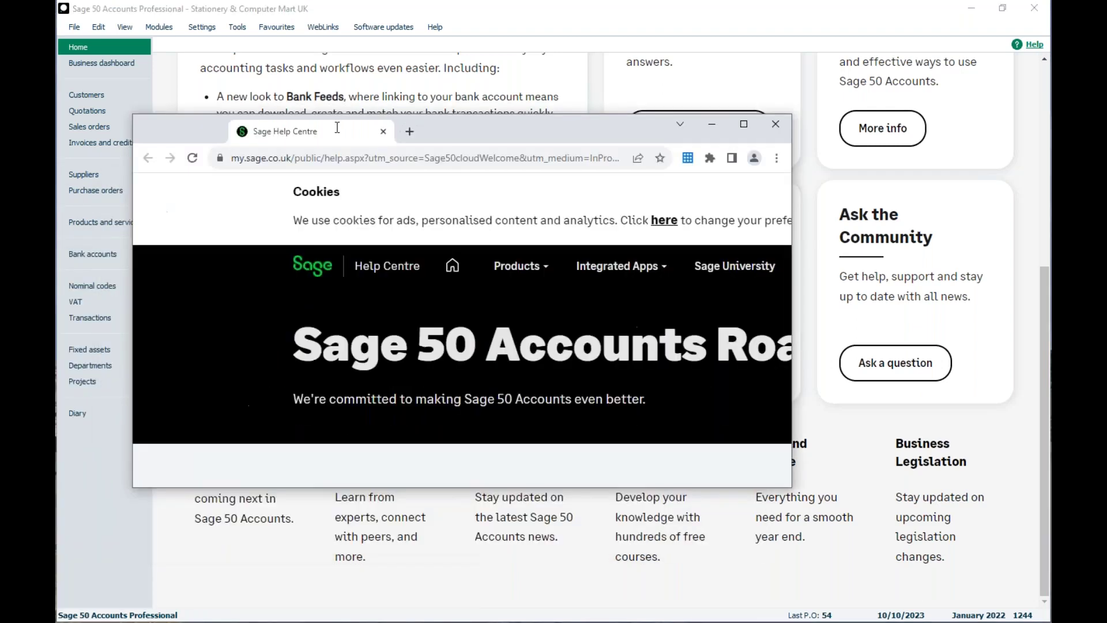
On the full-screen roadmap page, follow 'Submit an idea or vote' under Have your say
click(743, 118)
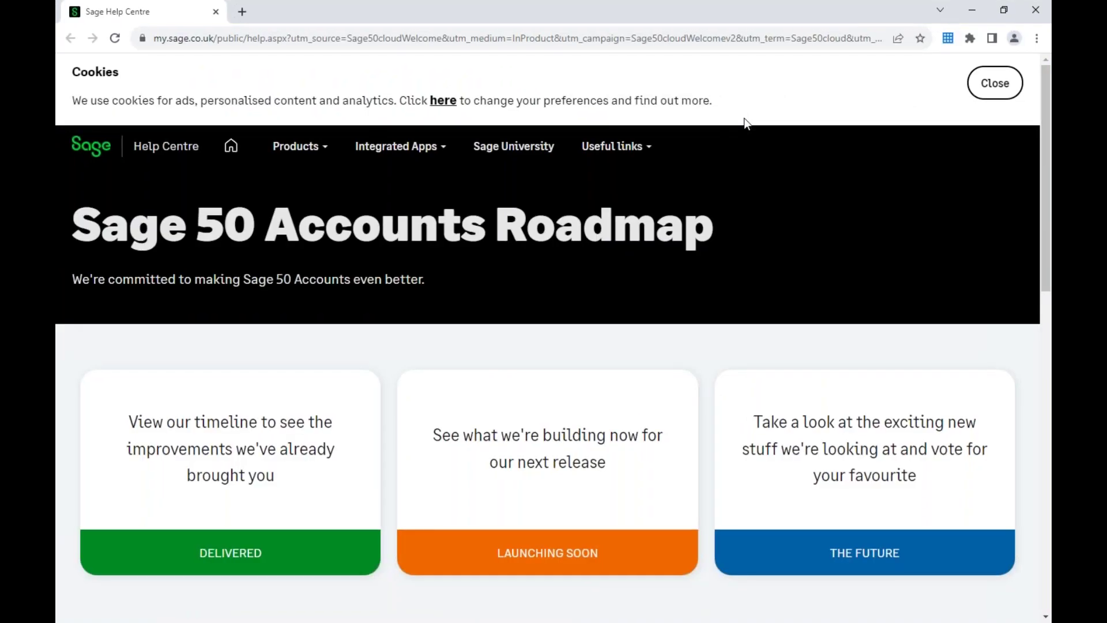
click(995, 82)
drag(1047, 95, 1047, 179)
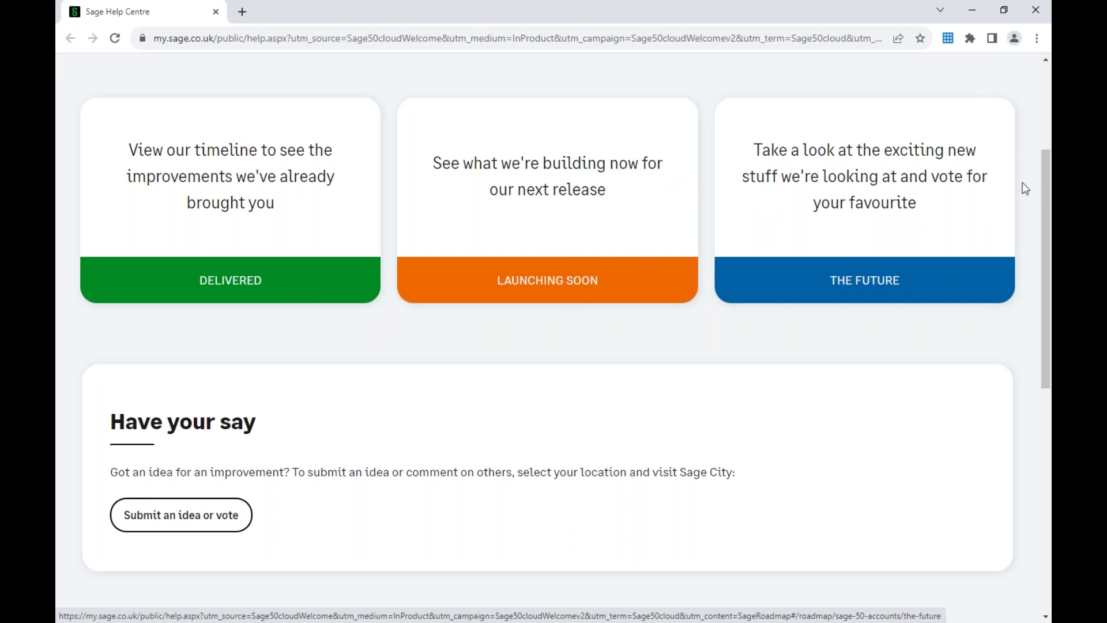
scroll(149, 411, down, 1)
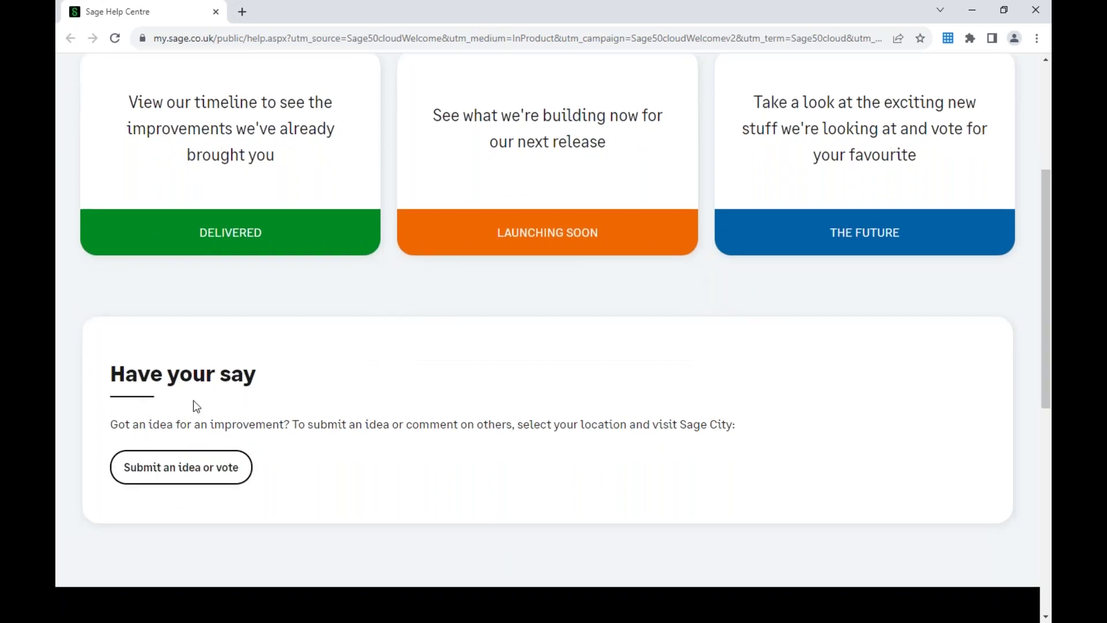
click(192, 479)
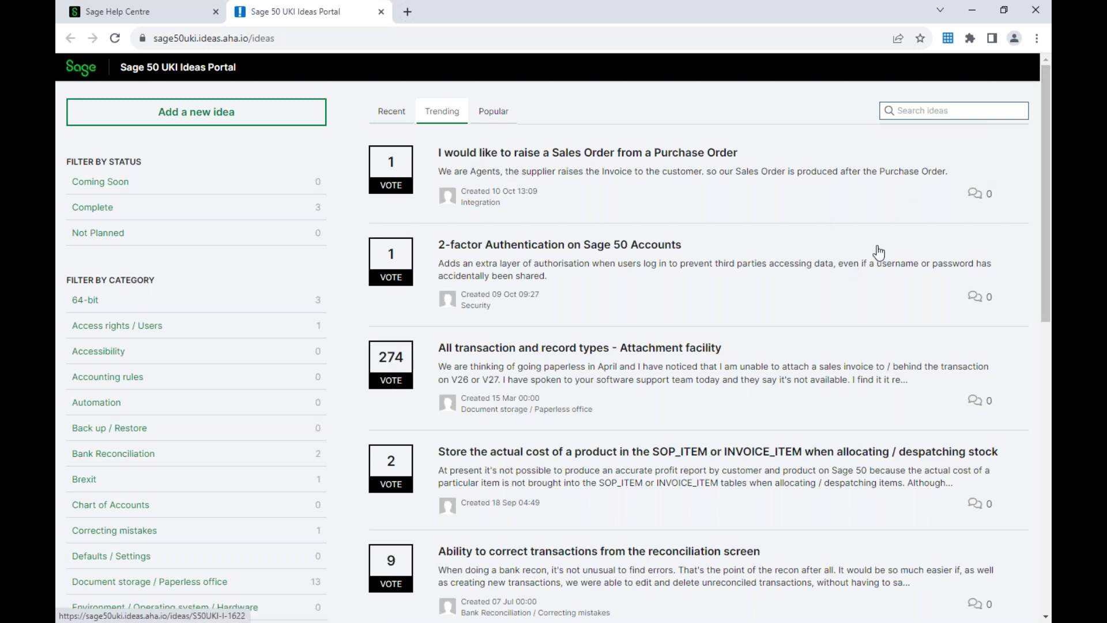
Look over the Ideas Portal's trending ideas, then minimise the browser
mouse_move(1042, 110)
mouse_down()
mouse_move(1048, 286)
mouse_move(1048, 116)
mouse_up()
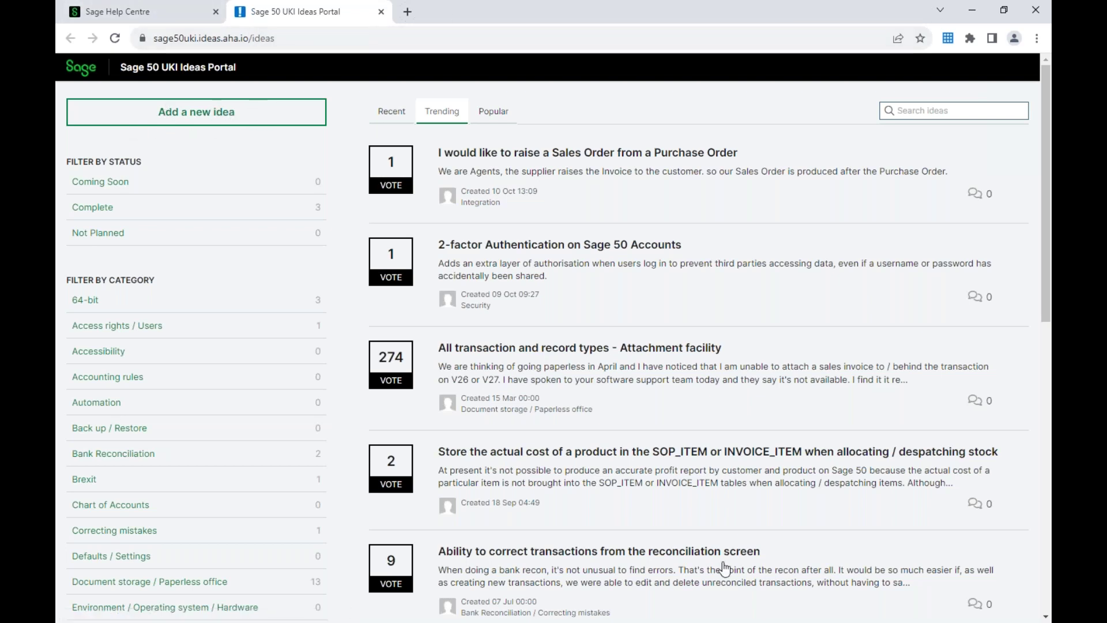
click(972, 11)
Open the Free Webinars info page full-screen and scroll through the October webinar listings
scroll(805, 326, up, 2)
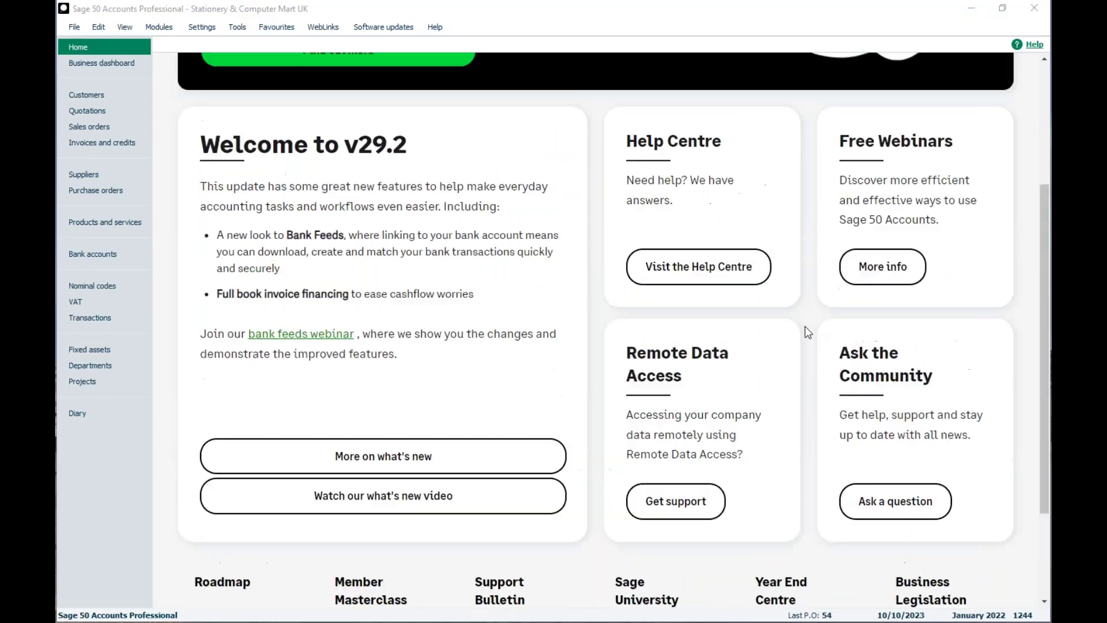
click(874, 272)
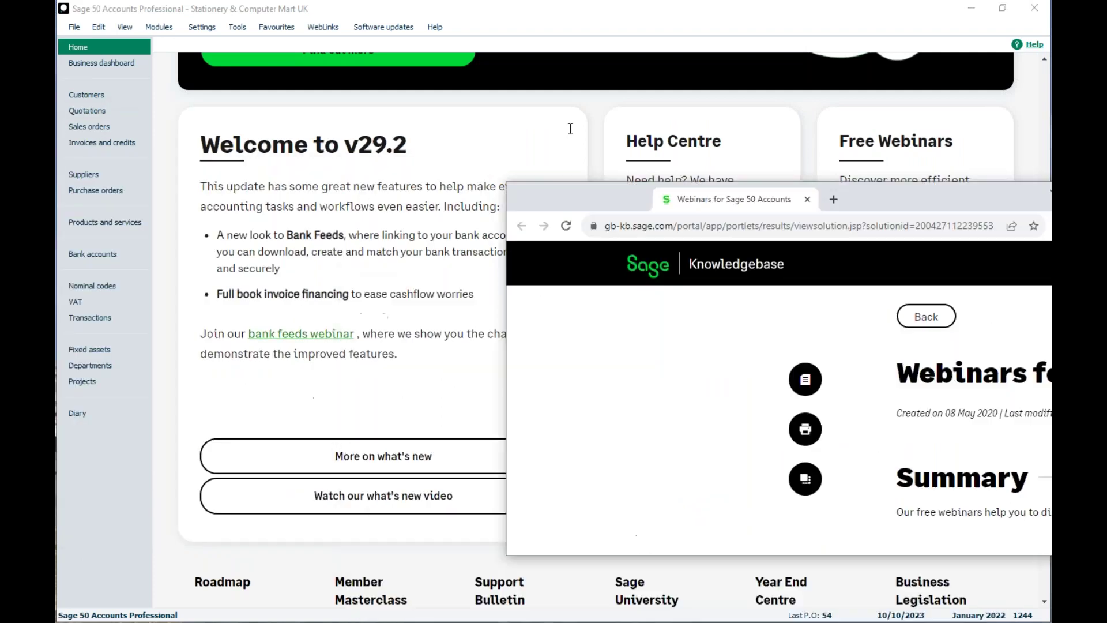
drag(1068, 119, 774, 119)
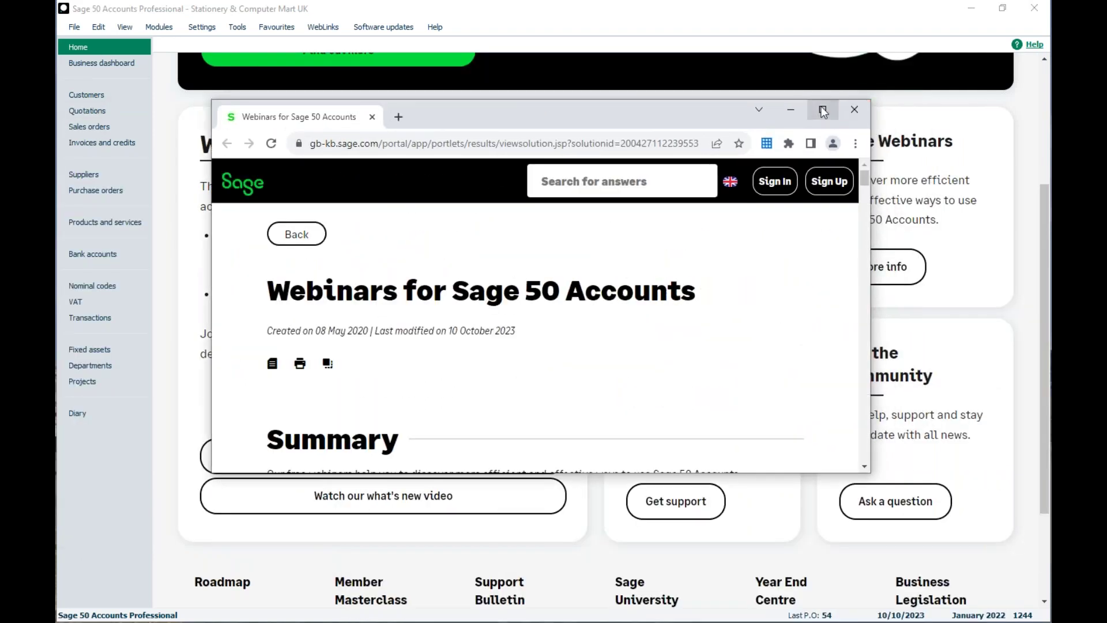
click(822, 109)
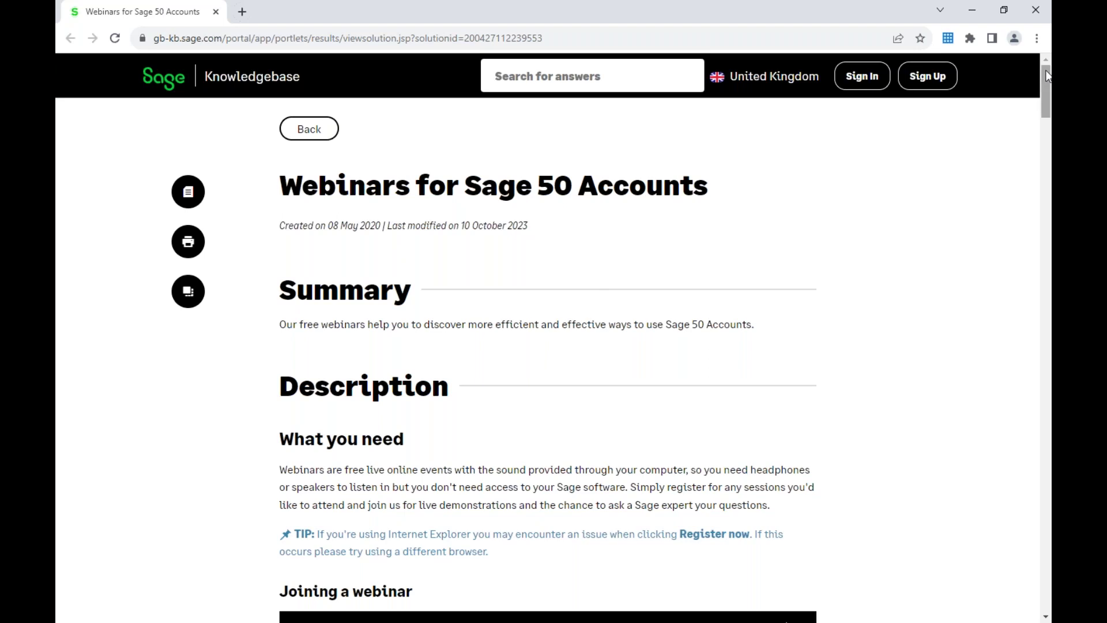
drag(1047, 77, 1047, 117)
scroll(511, 133, down, 7)
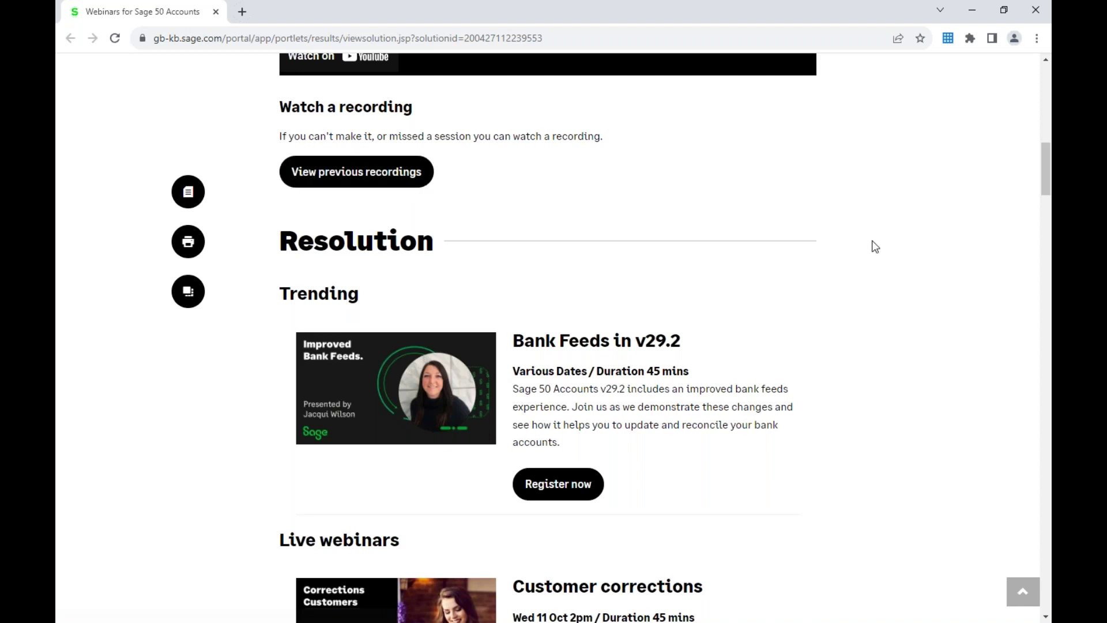
drag(1047, 159, 1047, 175)
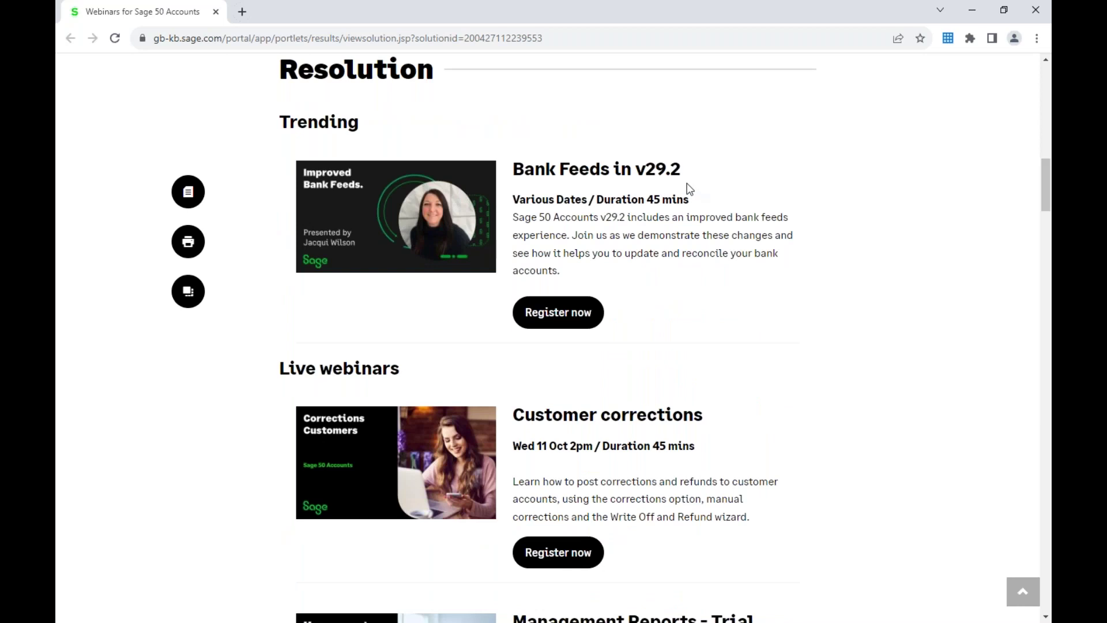
drag(1045, 173, 1020, 206)
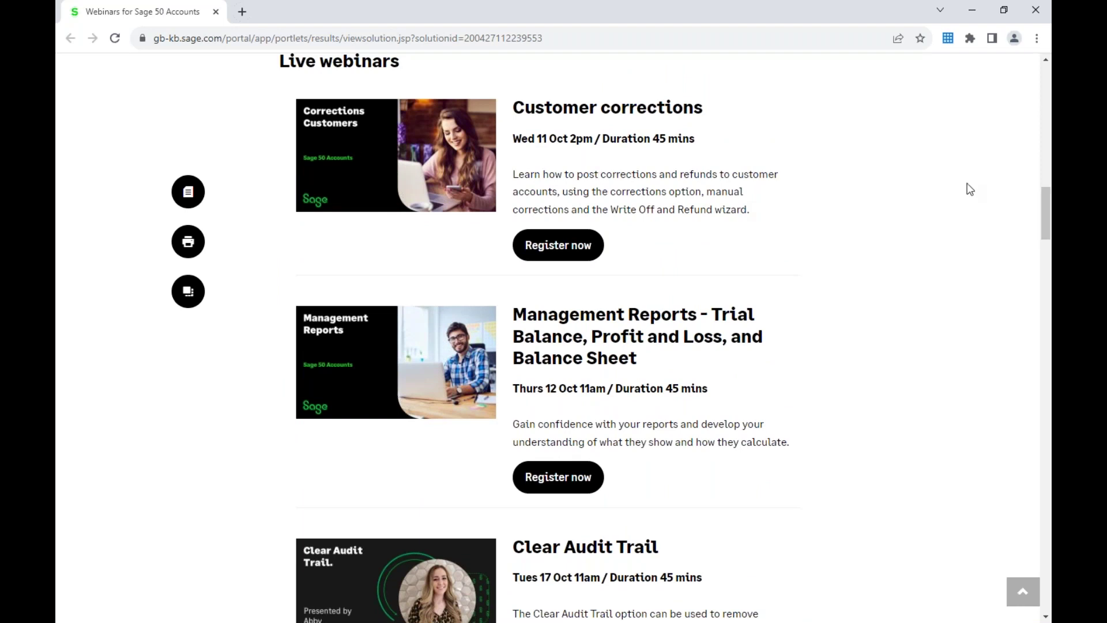
drag(1048, 204, 1033, 469)
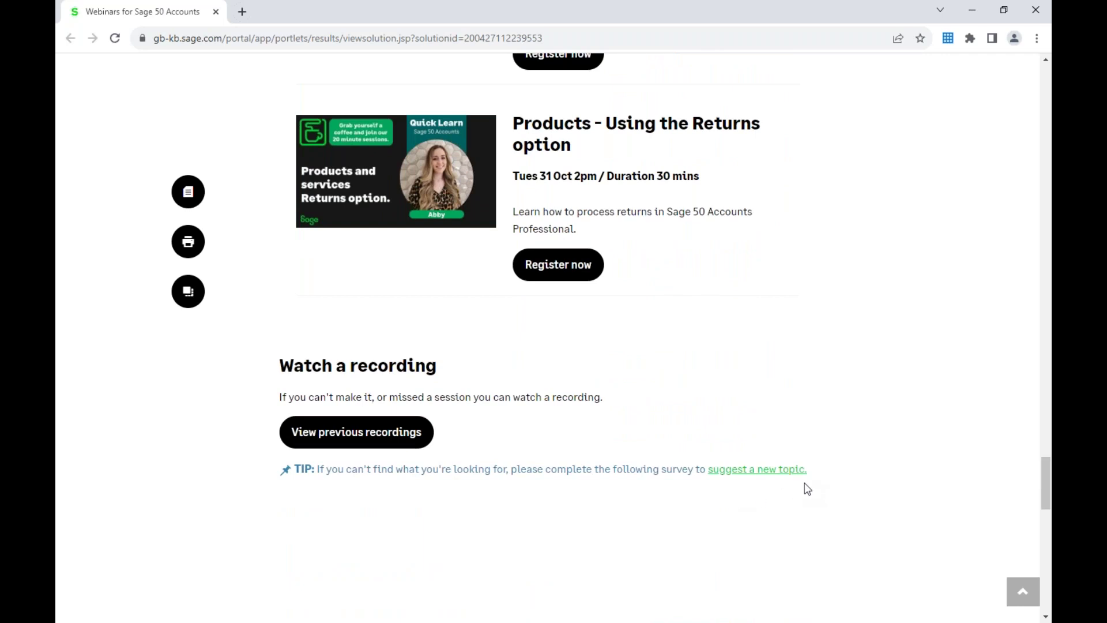